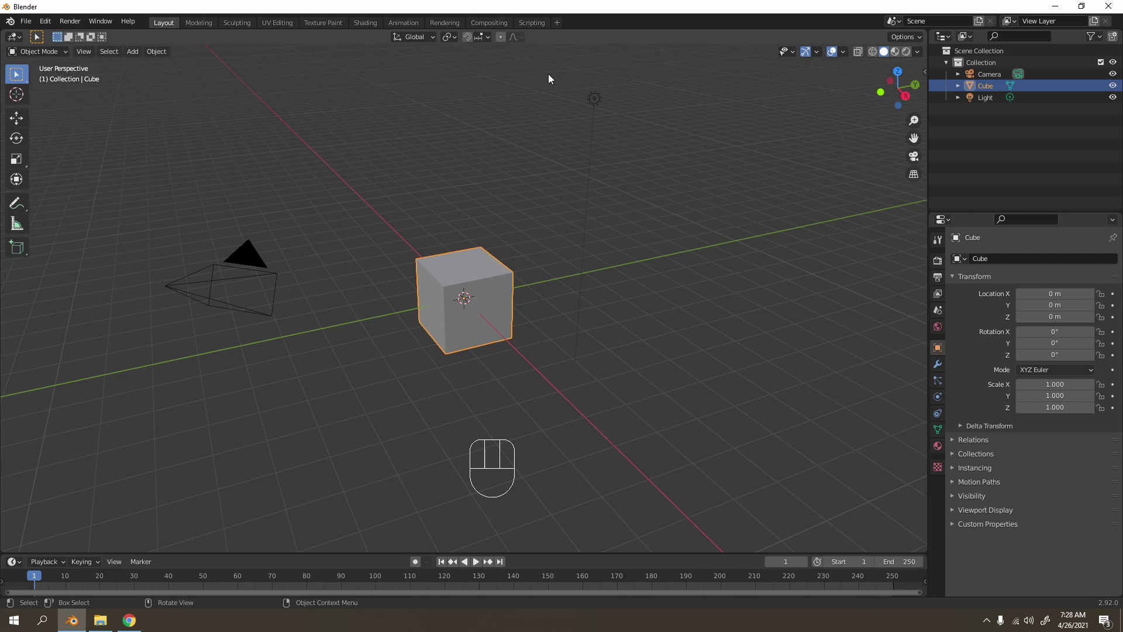
Delete the default Light and Camera, then select the remaining cube
drag(549, 74, 640, 153)
key(Delete)
click(272, 292)
key(Delete)
click(490, 307)
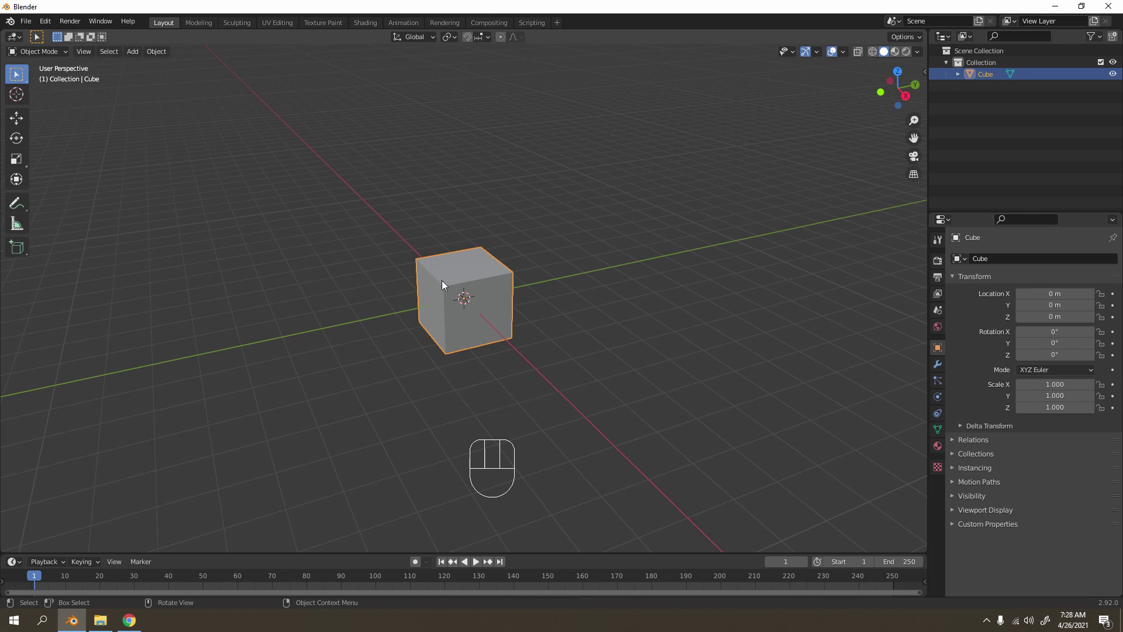
Delete the cube and add a mesh cylinder in its place
key(Delete)
key(shift+a)
mouse_move(441, 280)
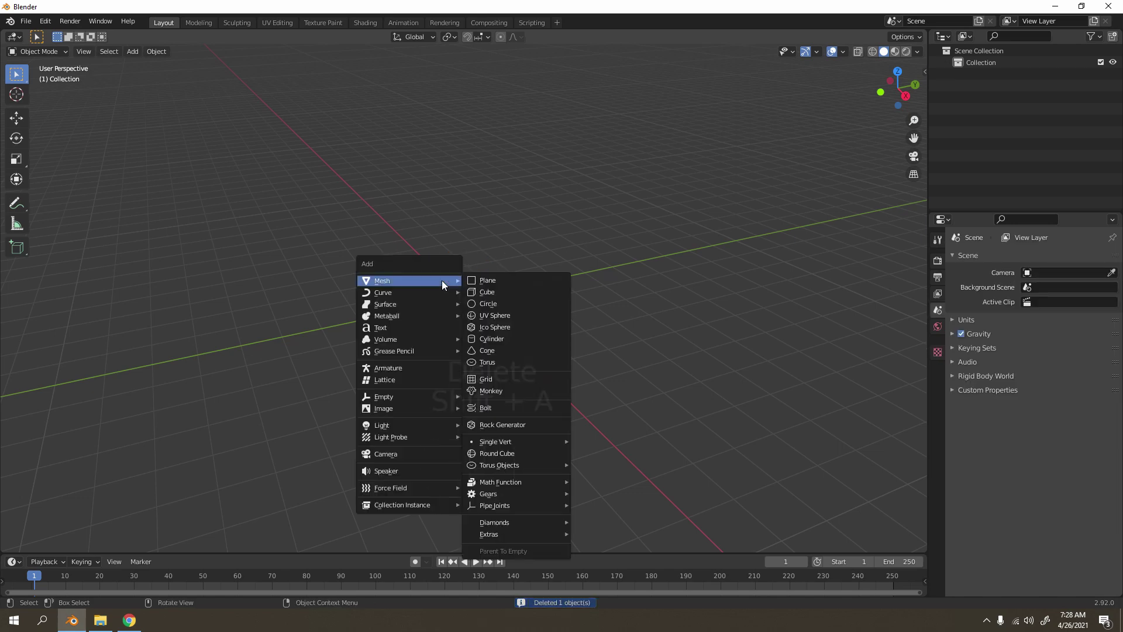
click(507, 333)
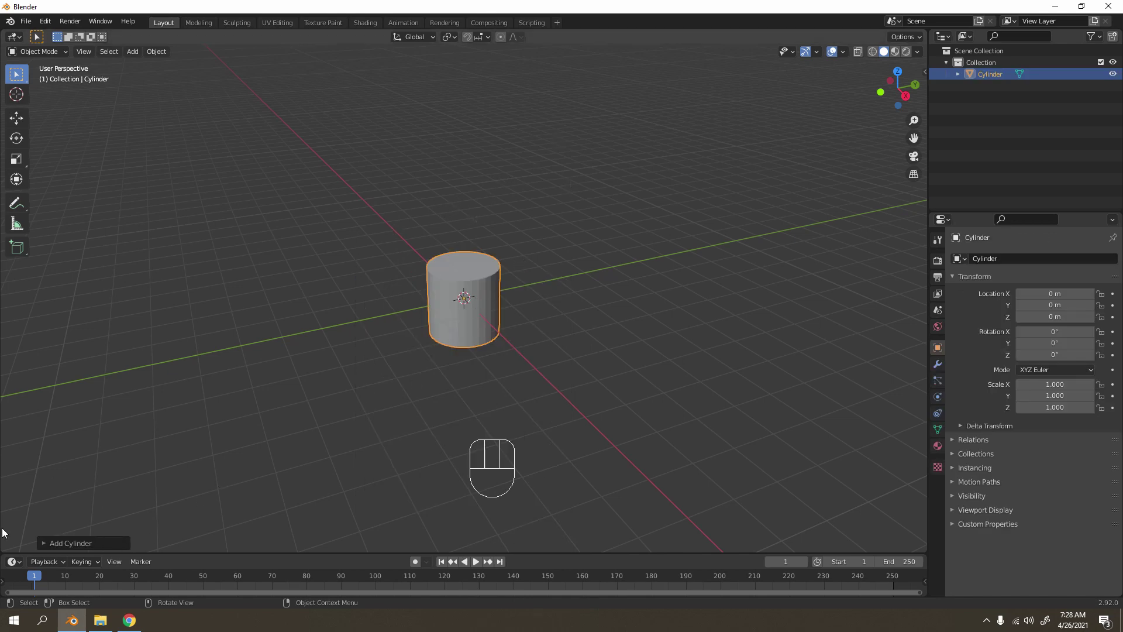
Set the cylinder's Vertices to 8 in the Add Cylinder panel, then reselect it
click(47, 543)
click(150, 401)
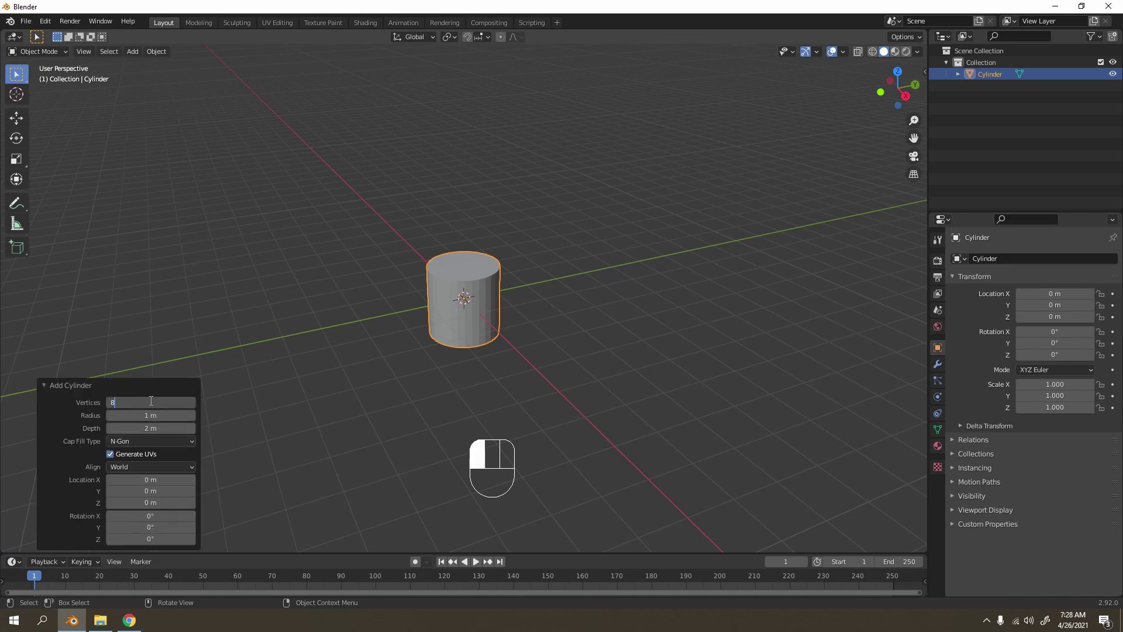
text(8)
click(219, 348)
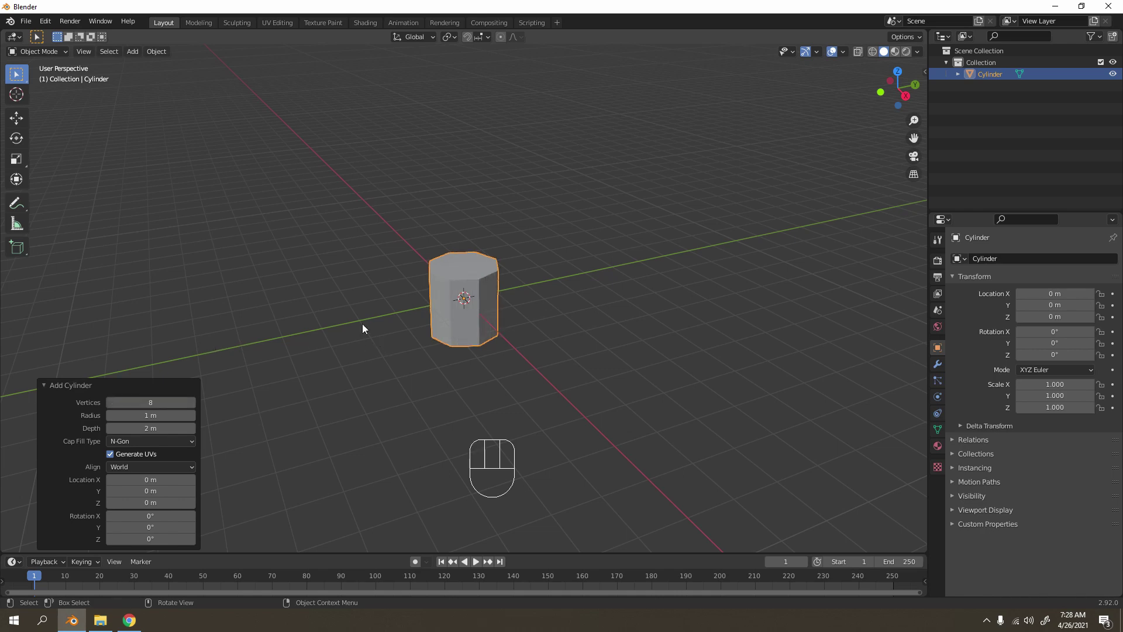
middle_drag(349, 301, 453, 307)
click(399, 362)
click(470, 283)
From the front view, scale the cylinder along Z to 3.926
key(KP_1)
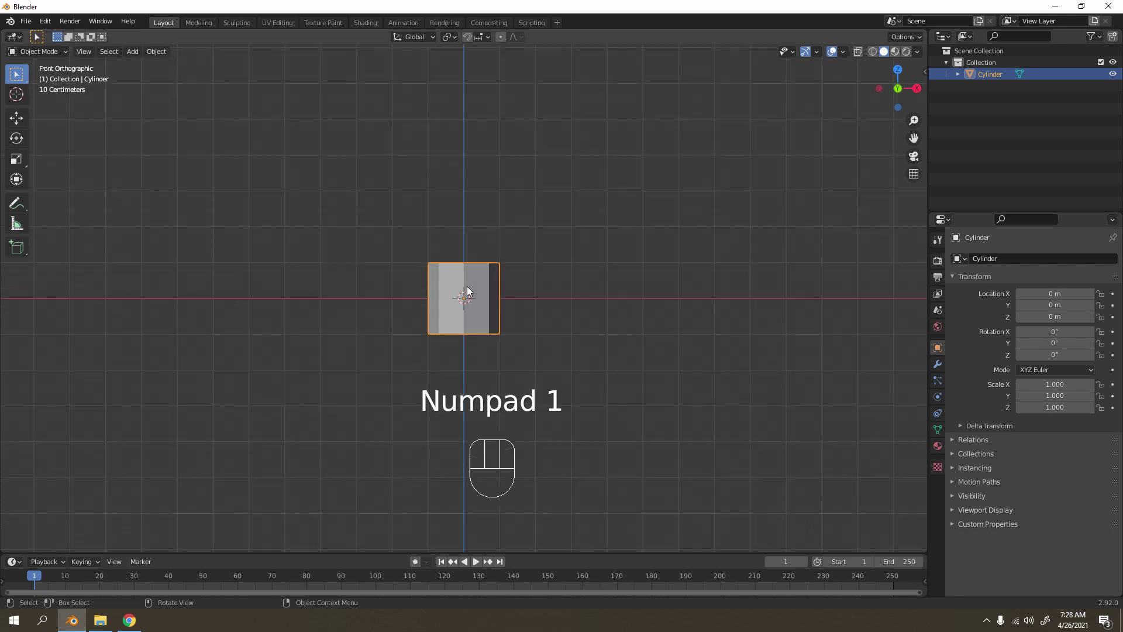
scroll(481, 204, up, 5)
scroll(529, 235, down, 8)
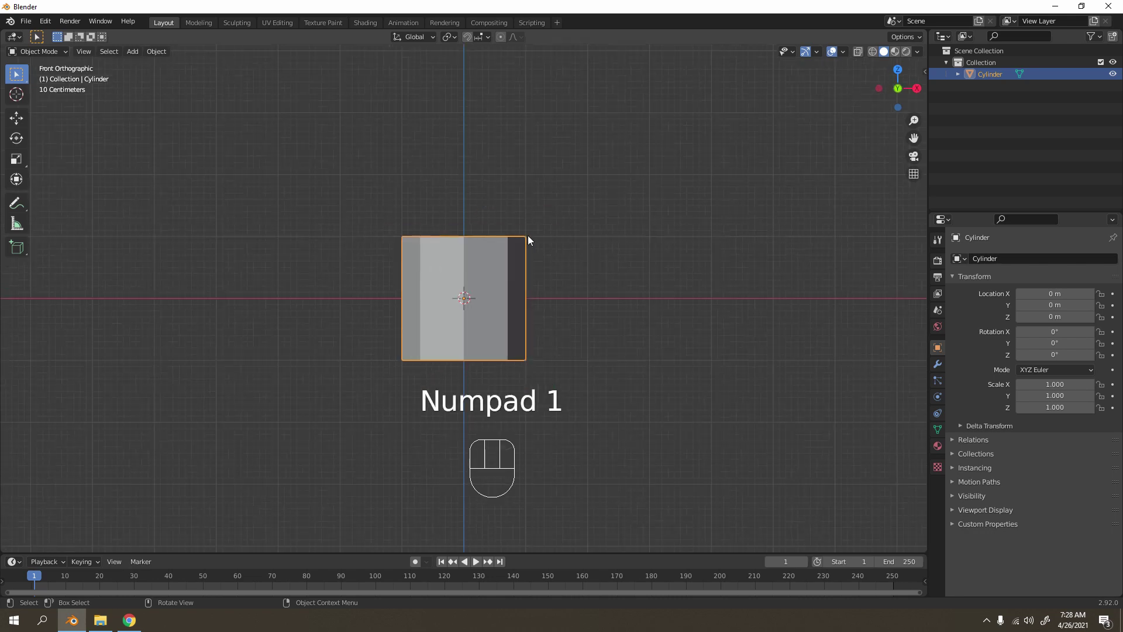
key(s)
key(z)
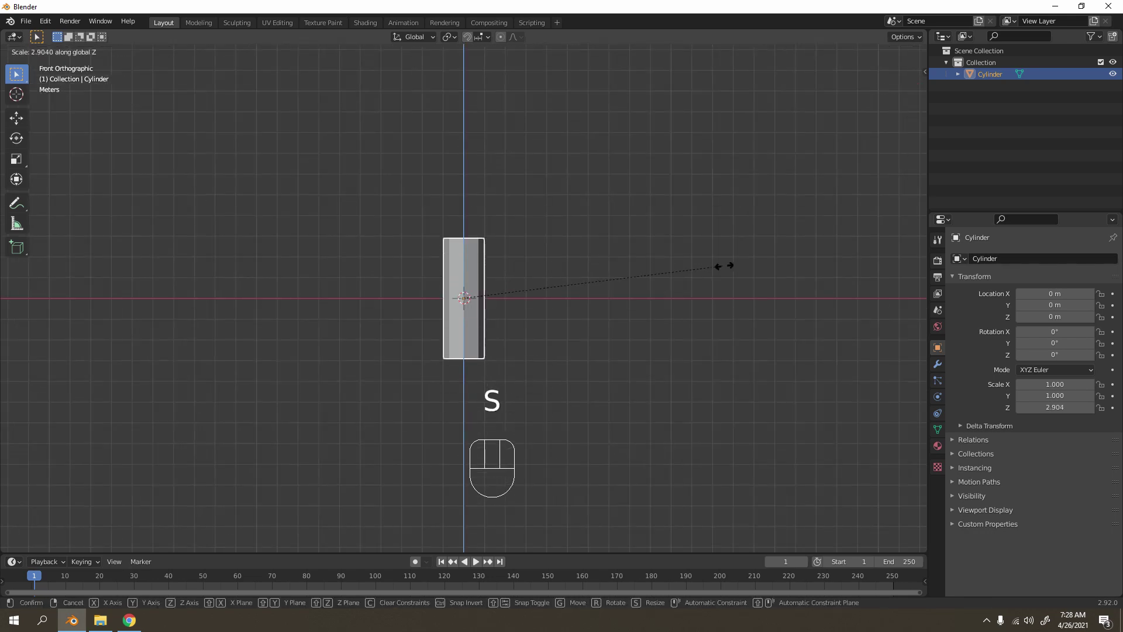
click(814, 268)
middle_drag(648, 180, 518, 280)
Enter Edit Mode on the column and switch to Face select mode
key(Tab)
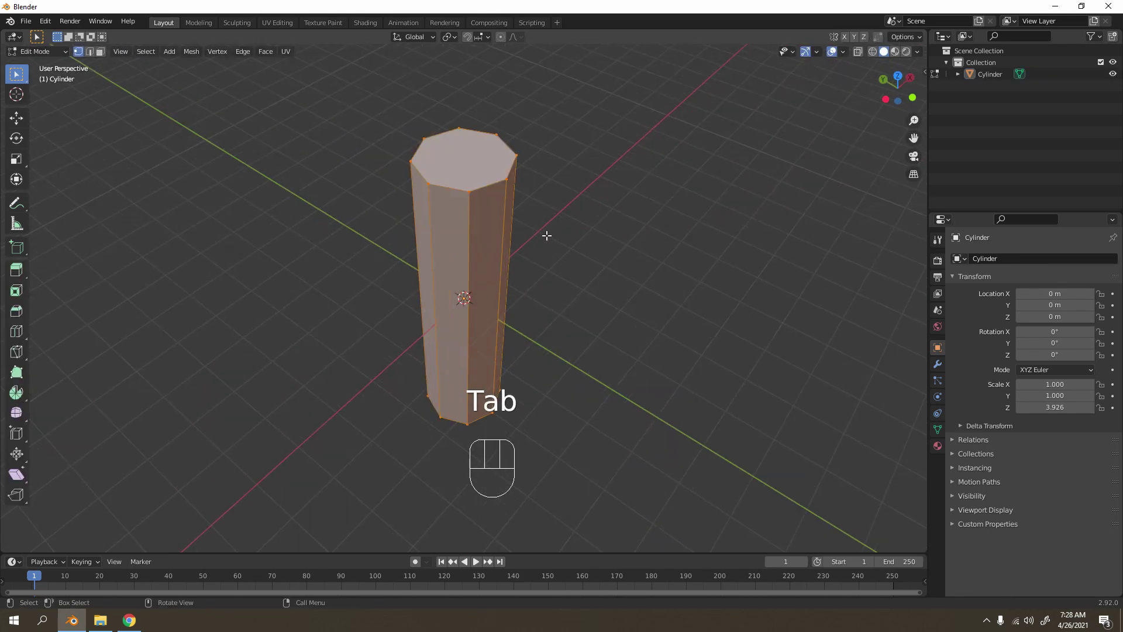
middle_drag(551, 231, 450, 232)
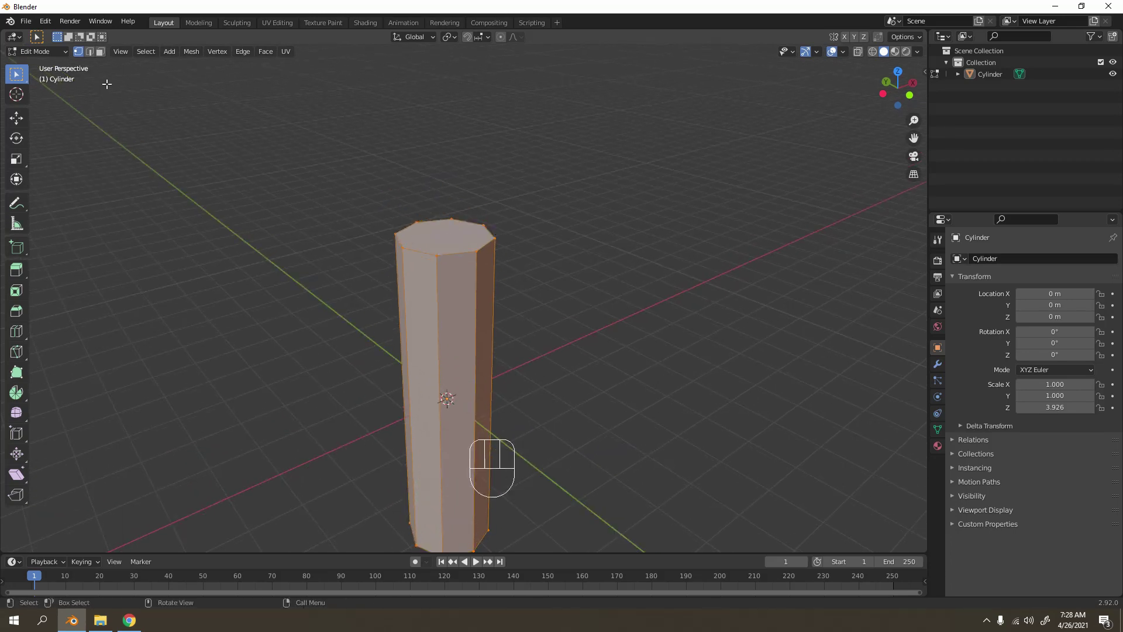
click(100, 53)
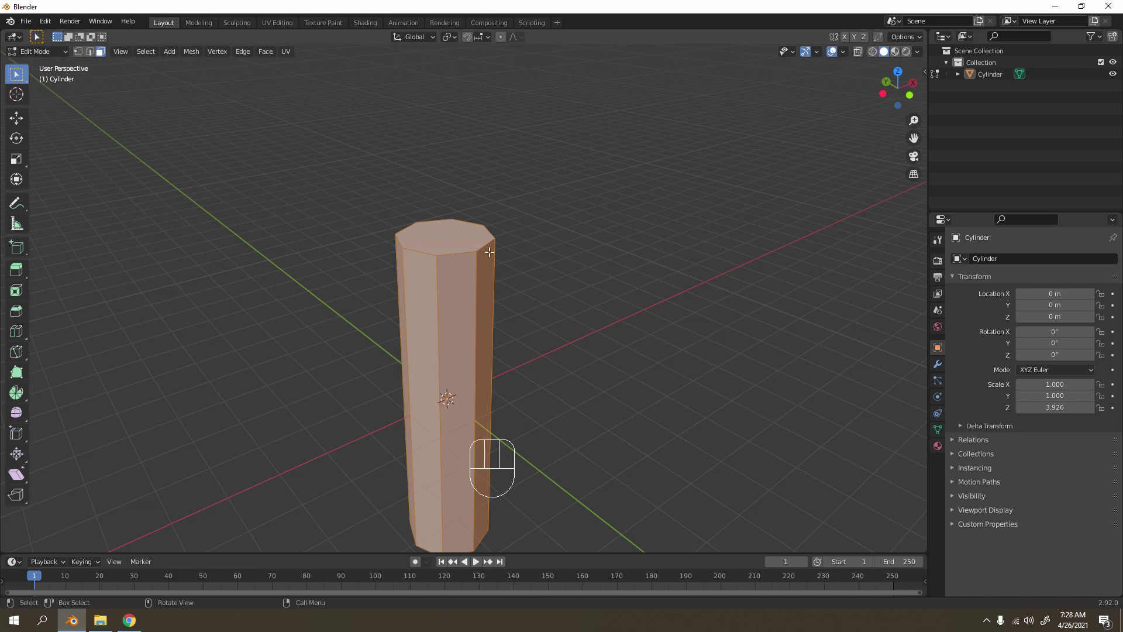
Inset the top face and extrude it slightly upward into a terminal nub
click(452, 252)
scroll(616, 321, up, 1)
shift+middle_drag(617, 321, 620, 366)
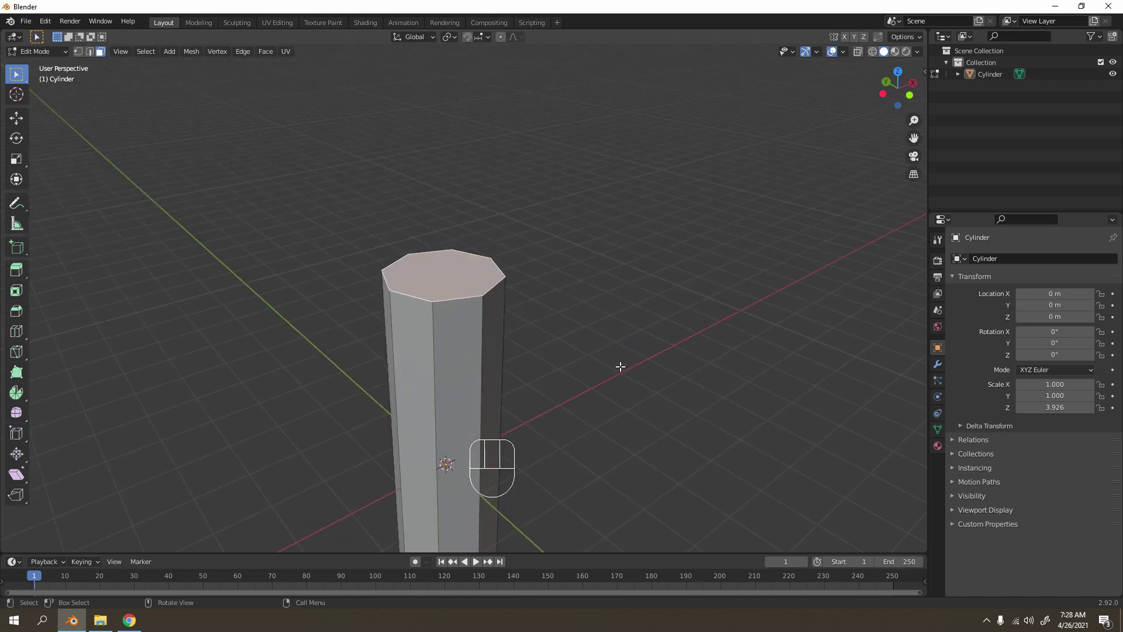
key(i)
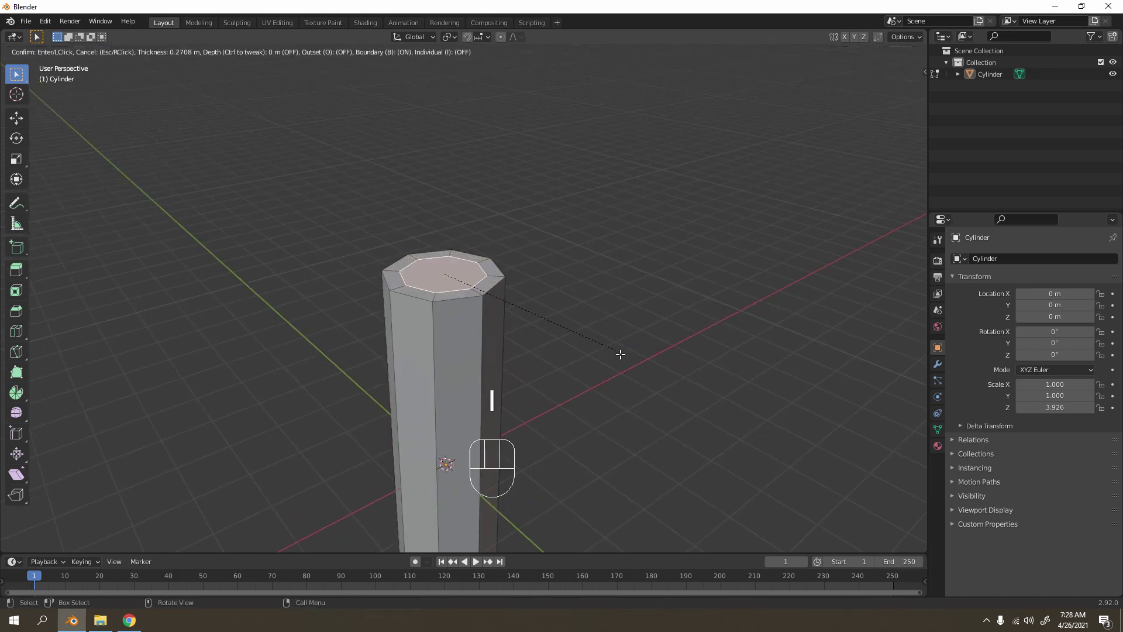
click(592, 328)
shift+middle_drag(591, 326, 580, 361)
scroll(579, 360, up, 4)
key(e)
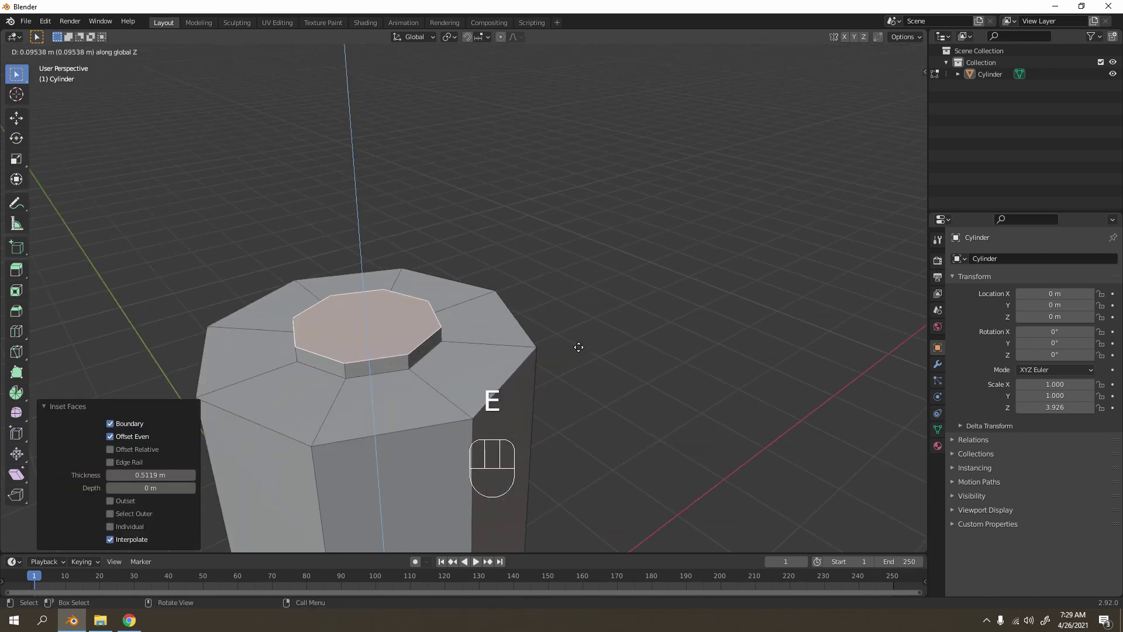
click(577, 334)
click(585, 216)
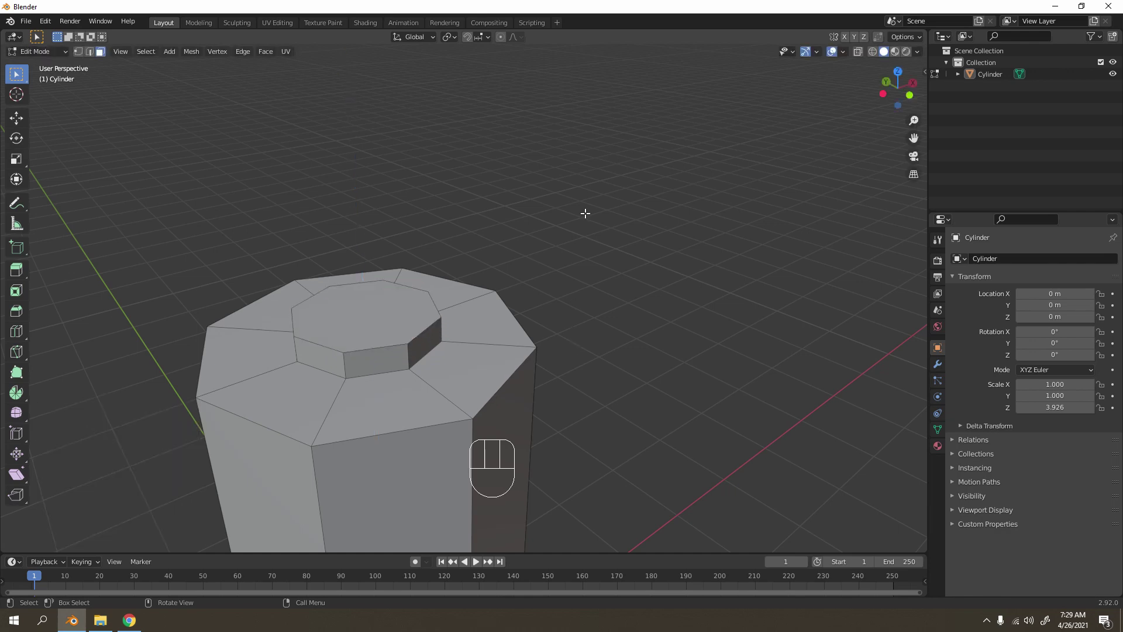
Add a centred loop cut around the column just below the top rim
scroll(542, 223, down, 6)
scroll(544, 240, up, 10)
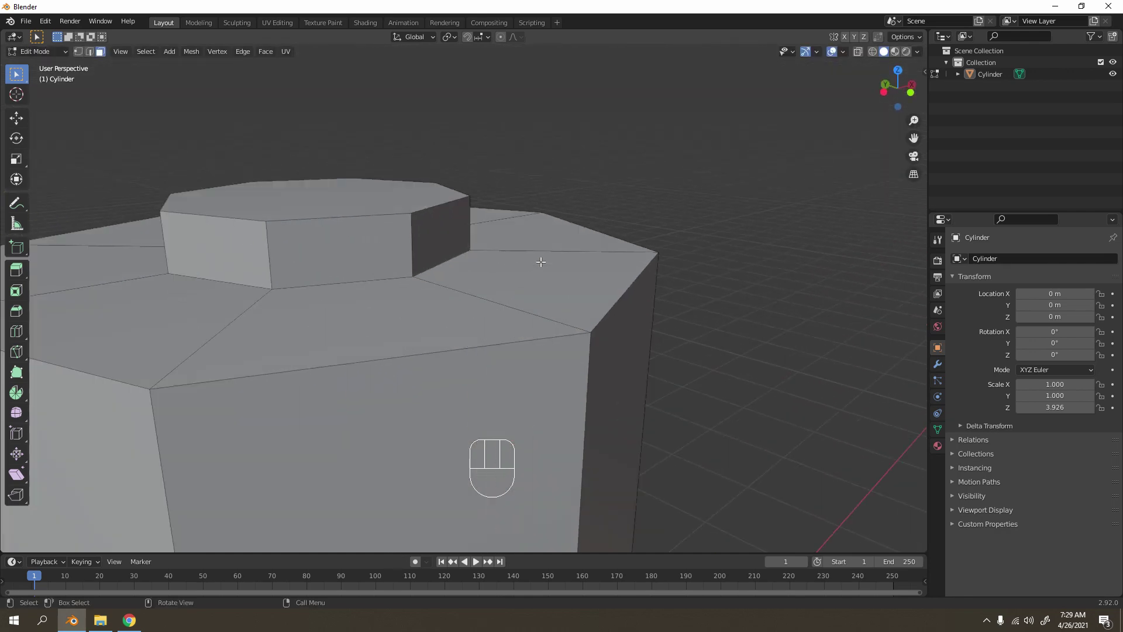
shift+middle_drag(540, 262, 538, 285)
scroll(538, 286, down, 4)
key(ctrl+r)
click(520, 297)
right_click(526, 292)
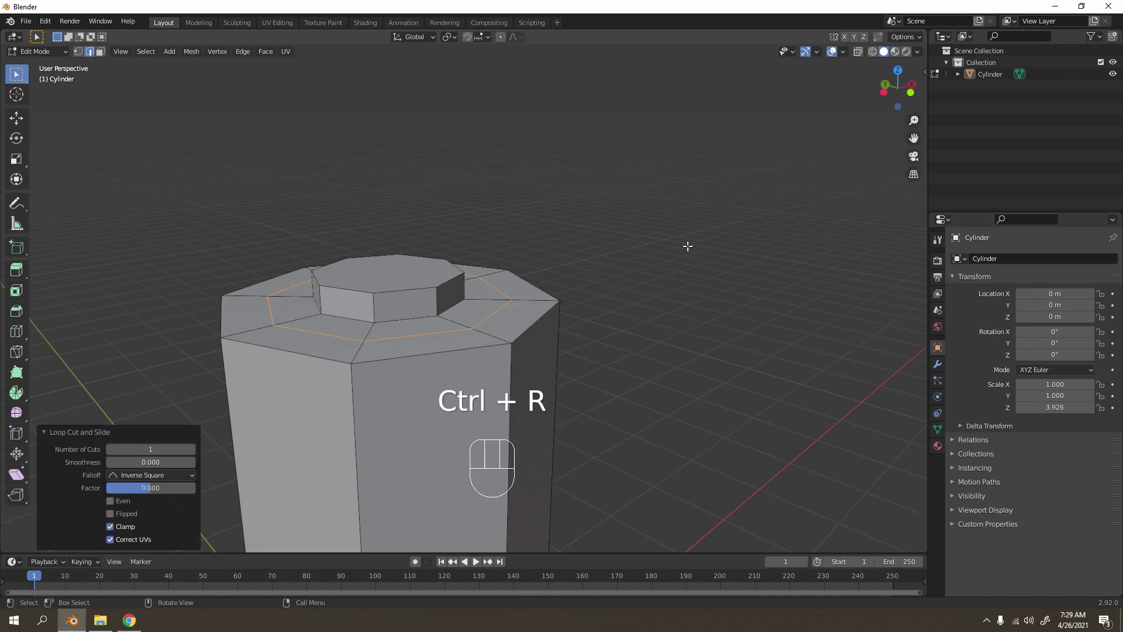
scroll(687, 247, down, 6)
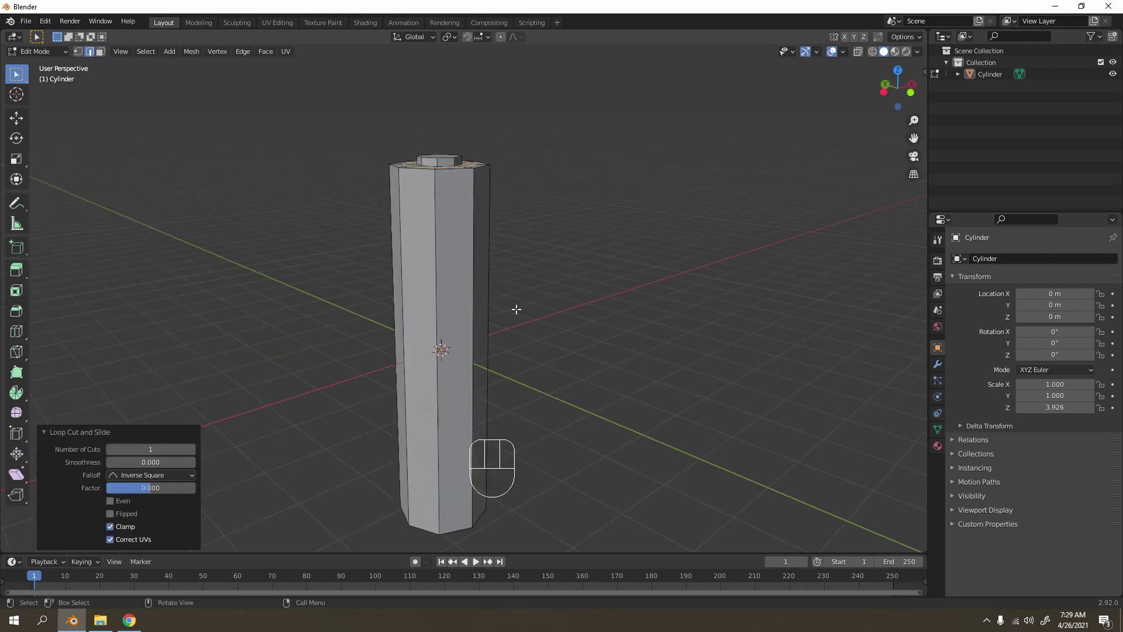
Select the bottom cap face and inset a thin ring into it
middle_drag(516, 309, 517, 216)
middle_drag(517, 289, 467, 317)
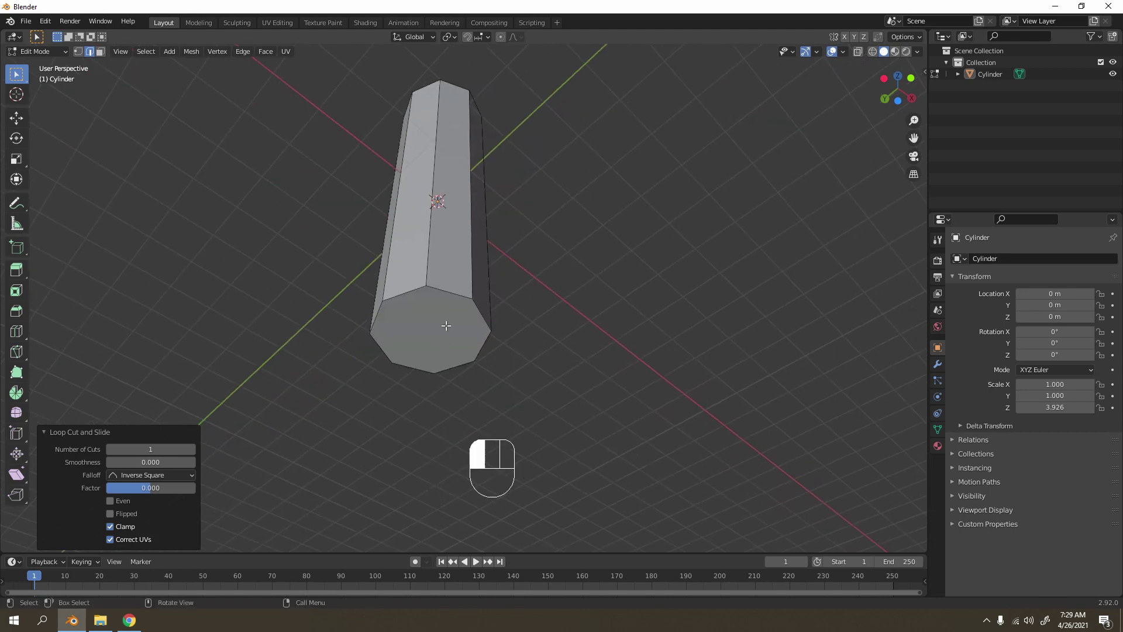
click(446, 326)
scroll(447, 326, up, 3)
key(3)
click(440, 319)
scroll(440, 319, up, 6)
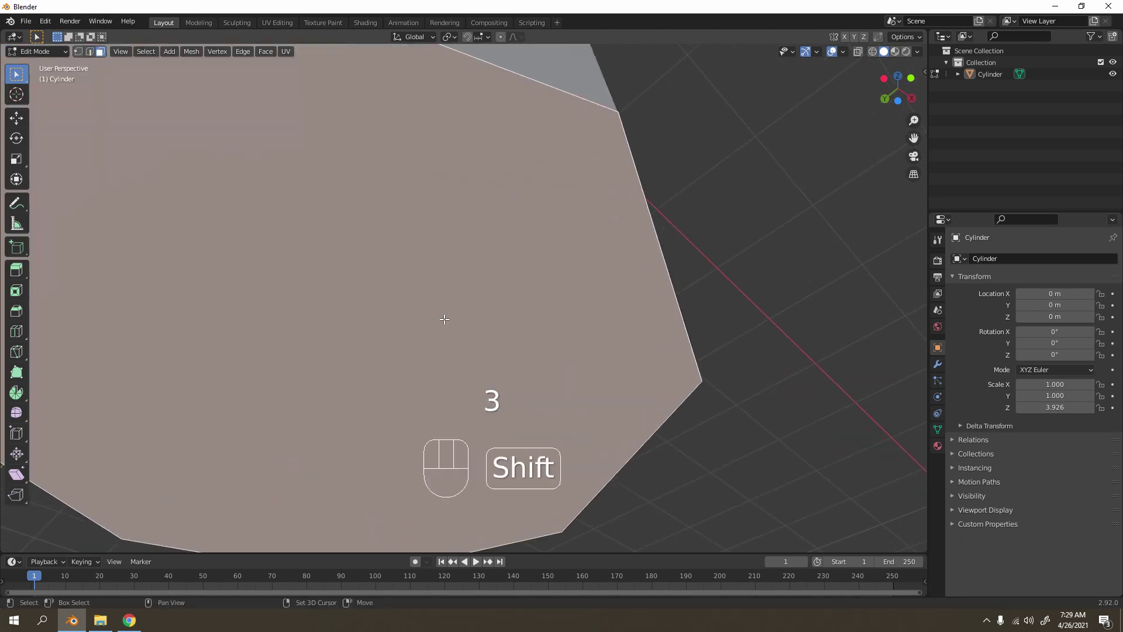
scroll(444, 319, down, 3)
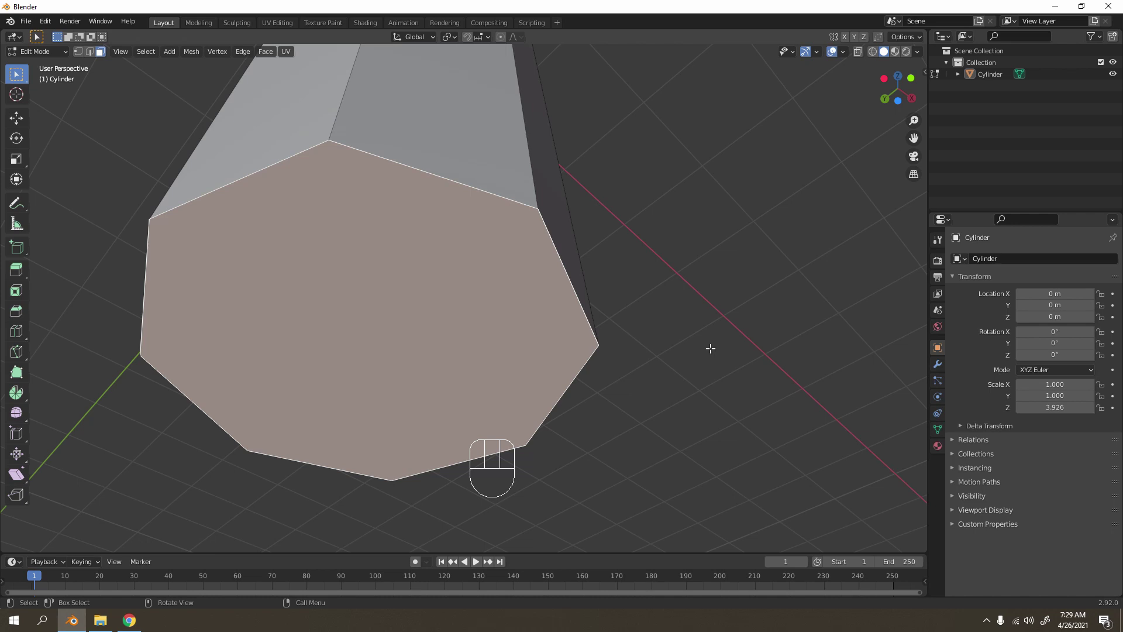
key(i)
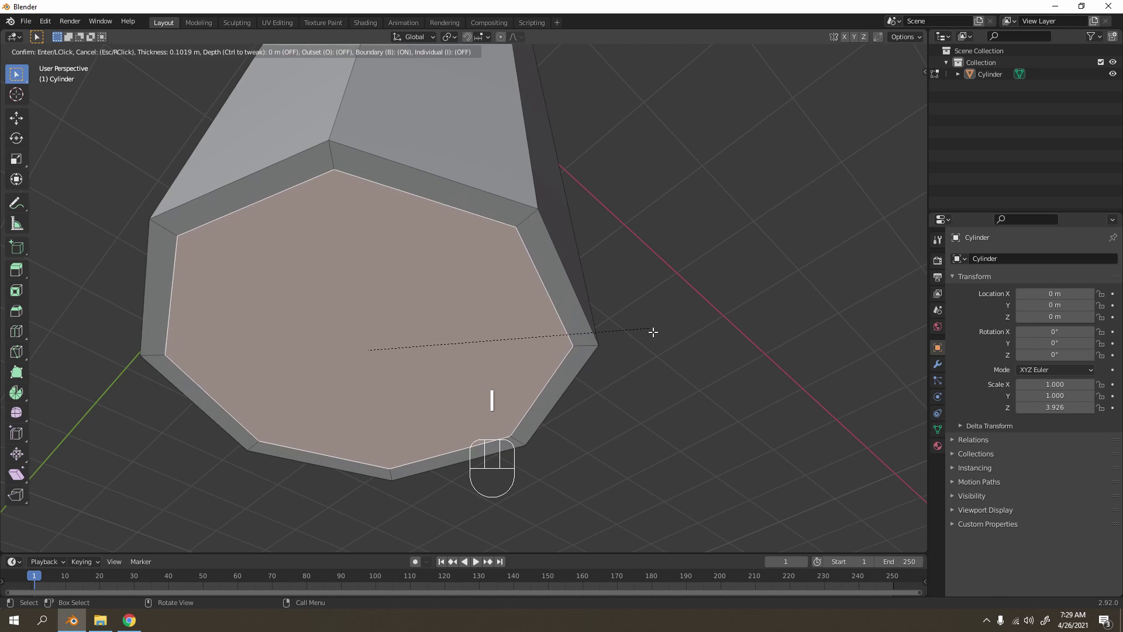
click(653, 331)
Extrude the bottom face along Z, inset it again and scale it to 0.664
scroll(658, 339, up, 3)
key(e)
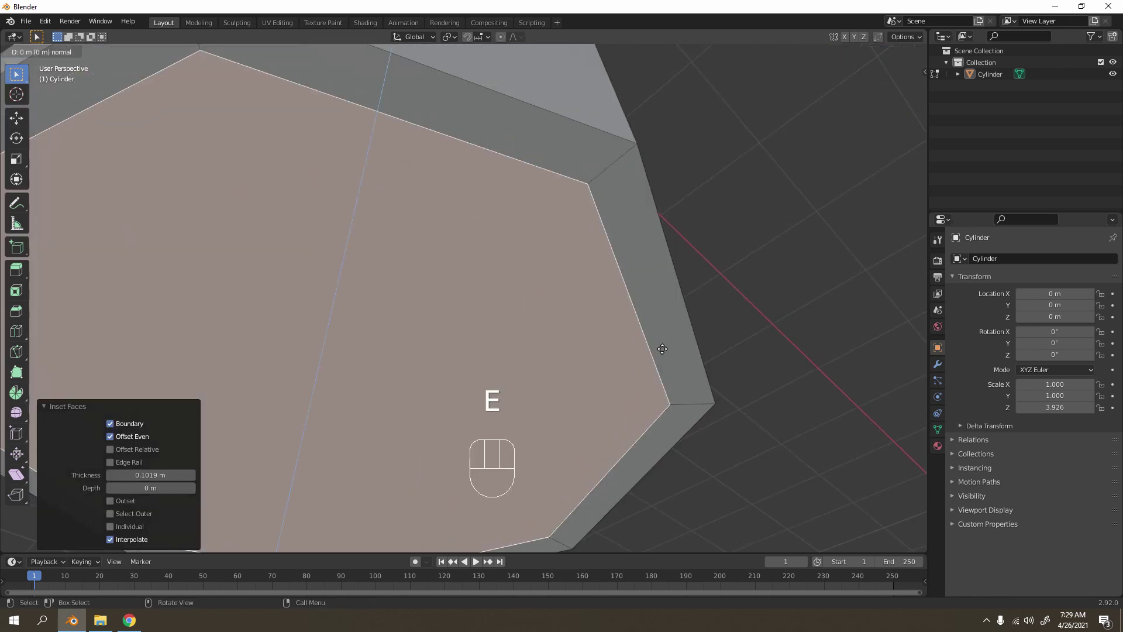
key(z)
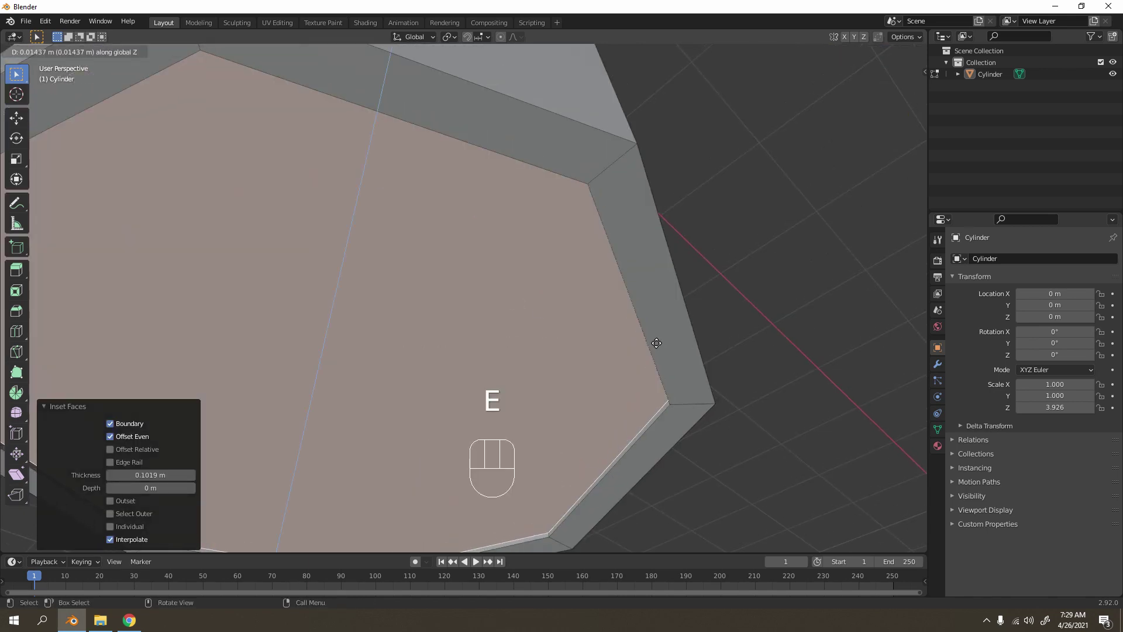
click(656, 343)
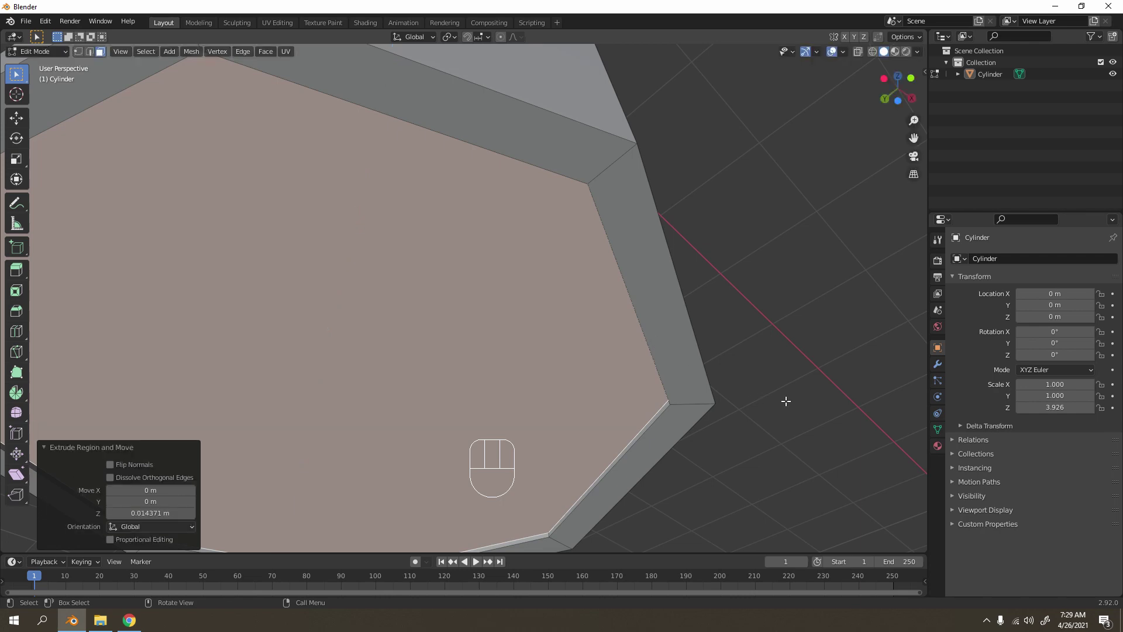
key(i)
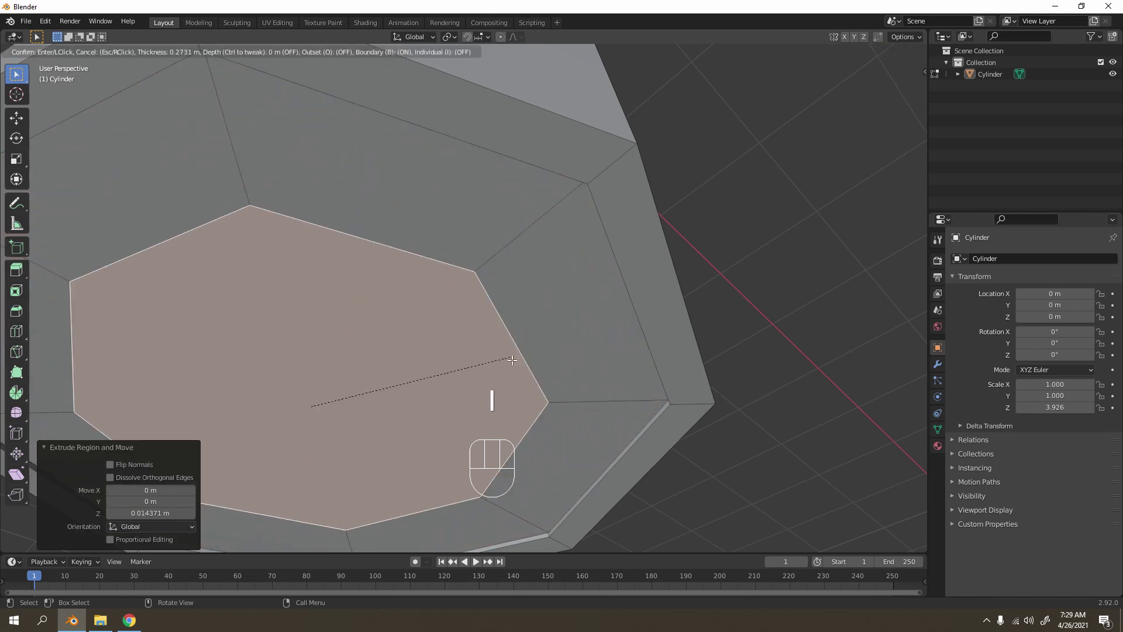
click(363, 371)
shift+middle_drag(363, 371, 532, 298)
key(s)
click(635, 301)
Extrude the inner bottom face about 0.02 m, shrink it further, and return to Object Mode
key(e)
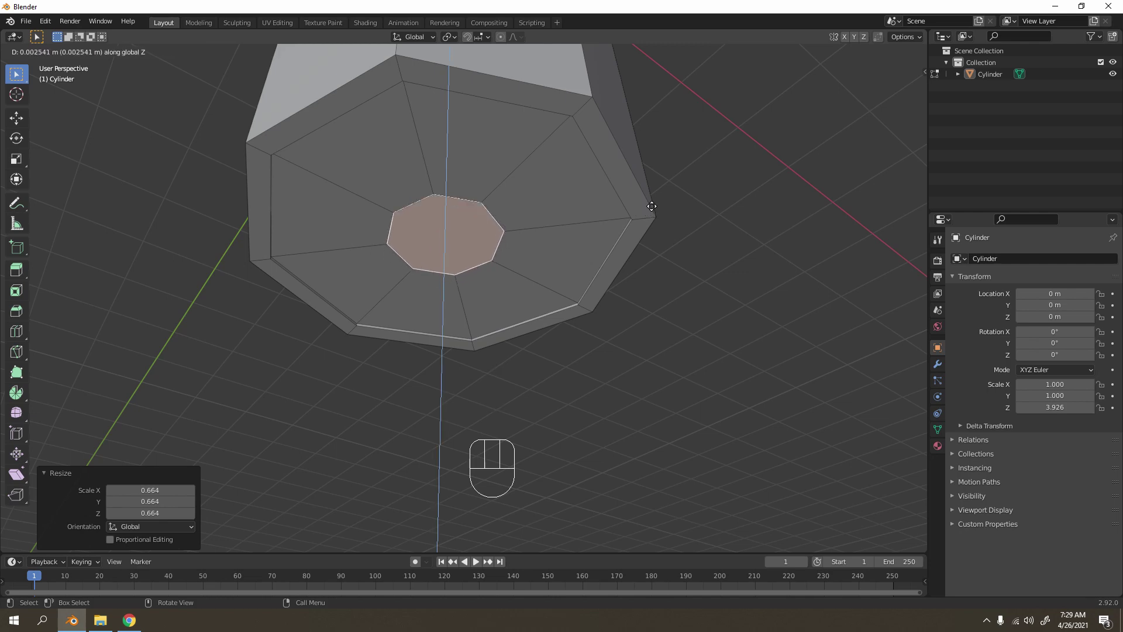
click(652, 210)
middle_drag(651, 216, 694, 341)
key(s)
click(662, 332)
key(Tab)
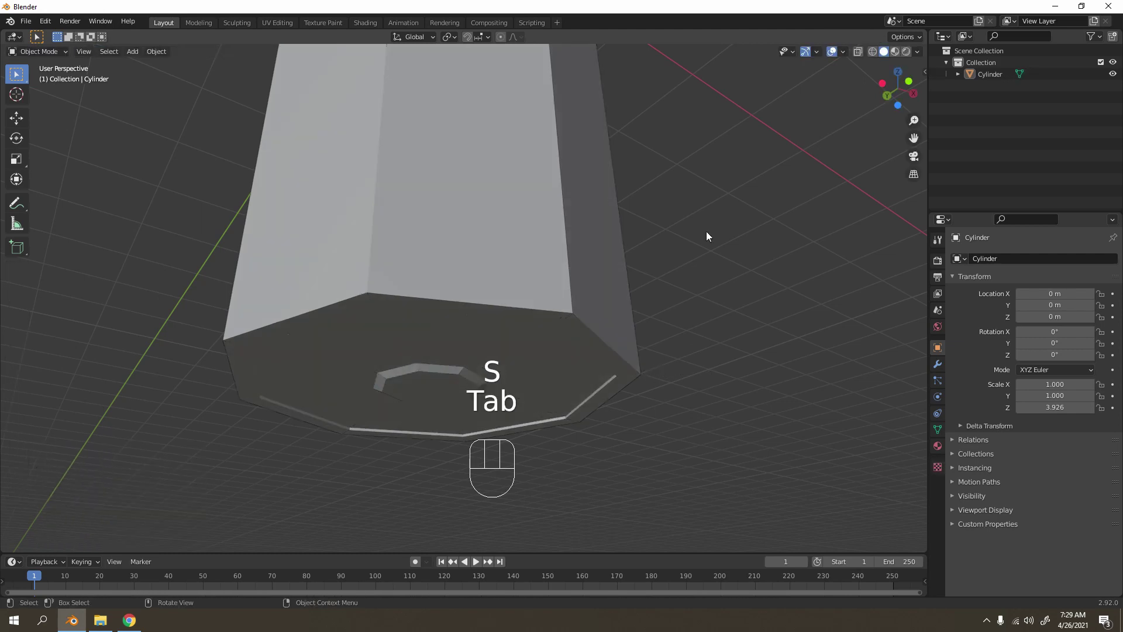
middle_drag(706, 230, 623, 334)
scroll(487, 252, up, 4)
Add a Subdivision Surface modifier with Levels Viewport set to 3
scroll(524, 280, down, 2)
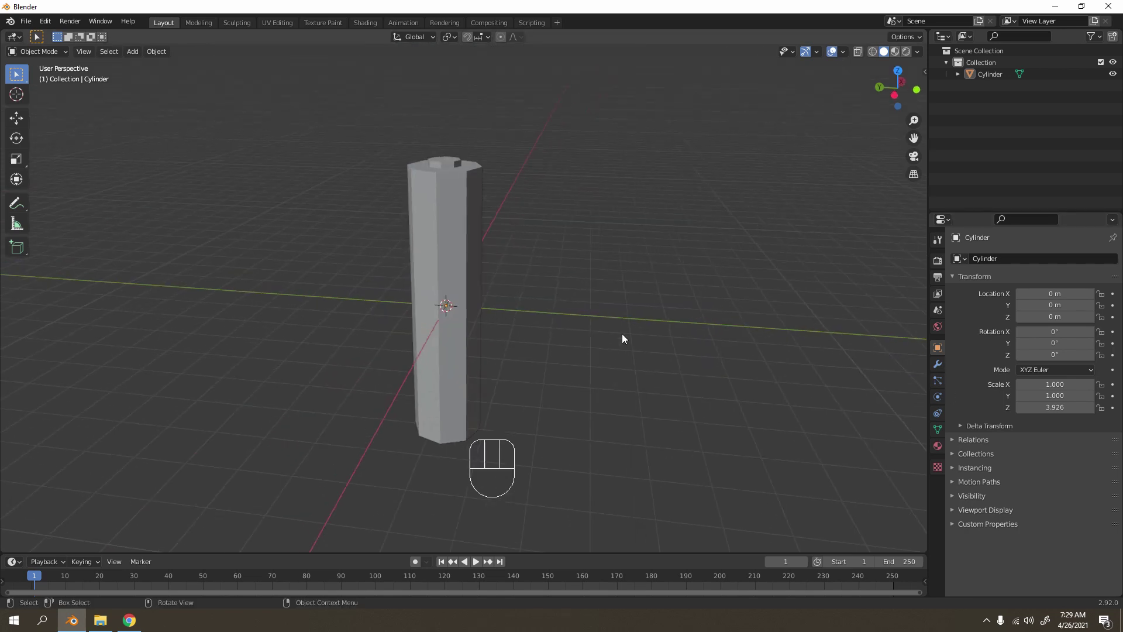
click(938, 364)
click(981, 258)
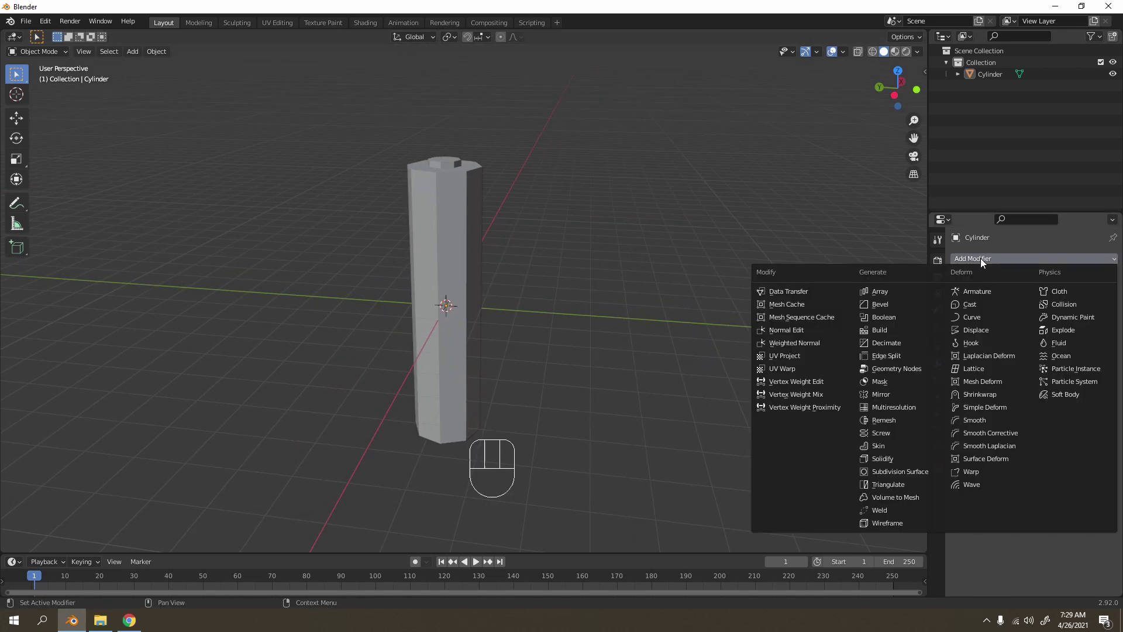
click(900, 472)
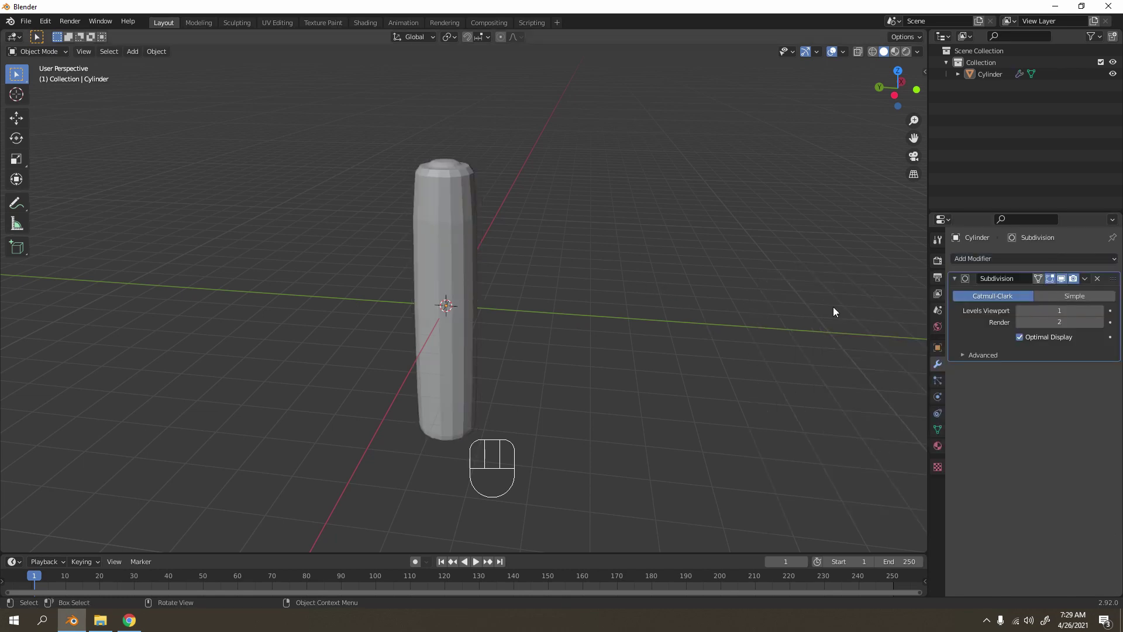
click(1100, 311)
click(1100, 311)
click(1100, 313)
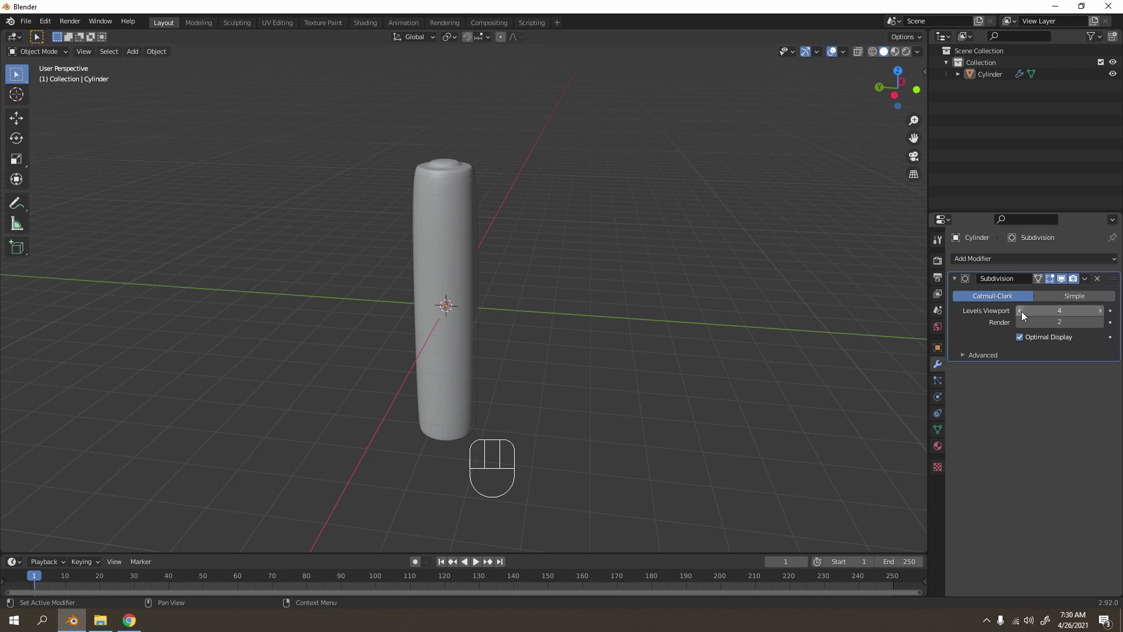
click(1020, 310)
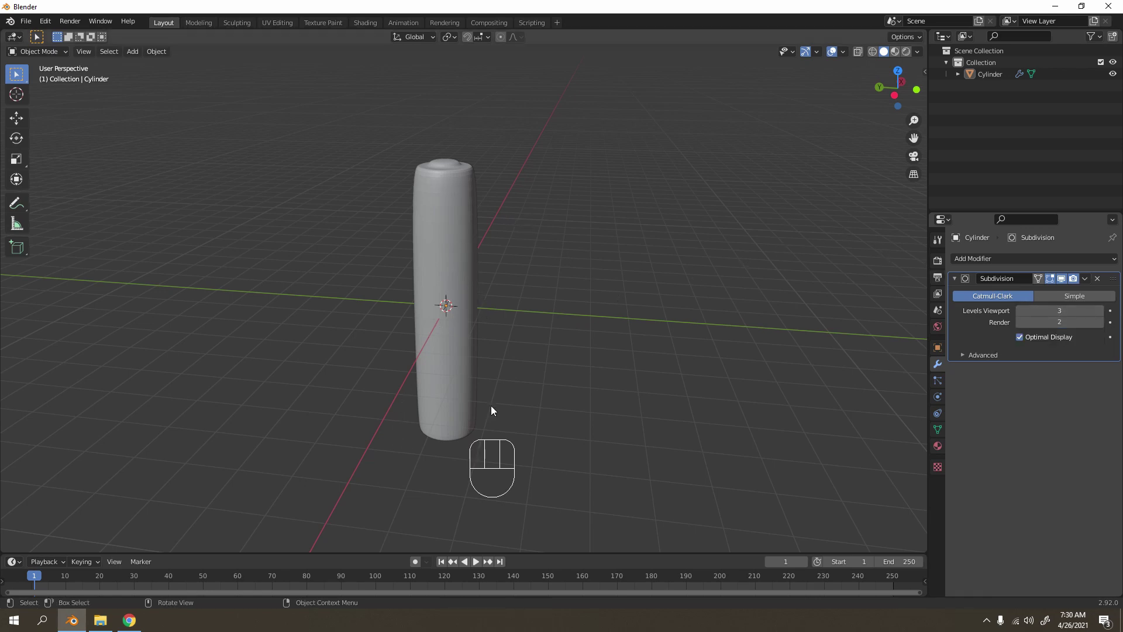
In Edit Mode, add a loop cut just below the top rim
key(Tab)
scroll(494, 233, up, 5)
shift+middle_drag(501, 314, 560, 264)
scroll(557, 248, up, 3)
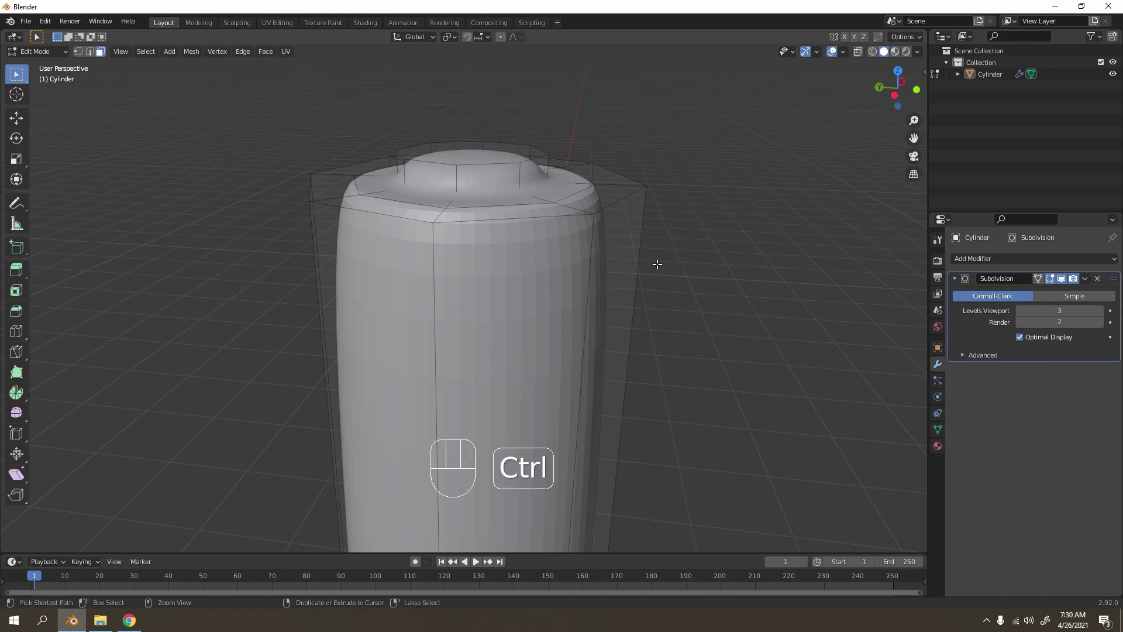
key(ctrl+r)
click(599, 443)
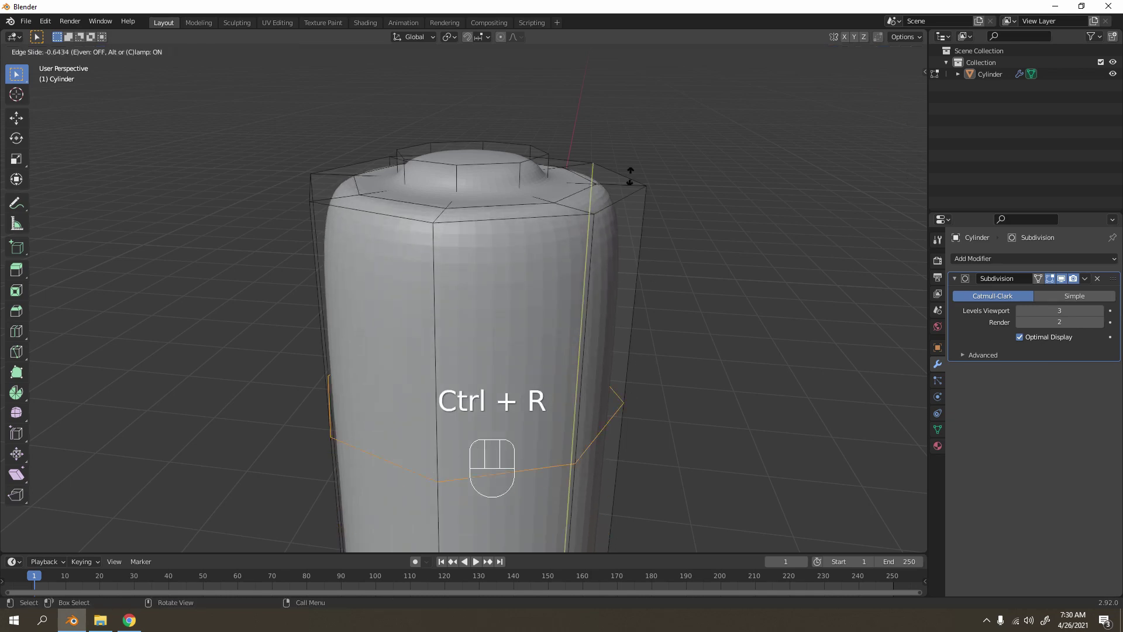
click(657, 542)
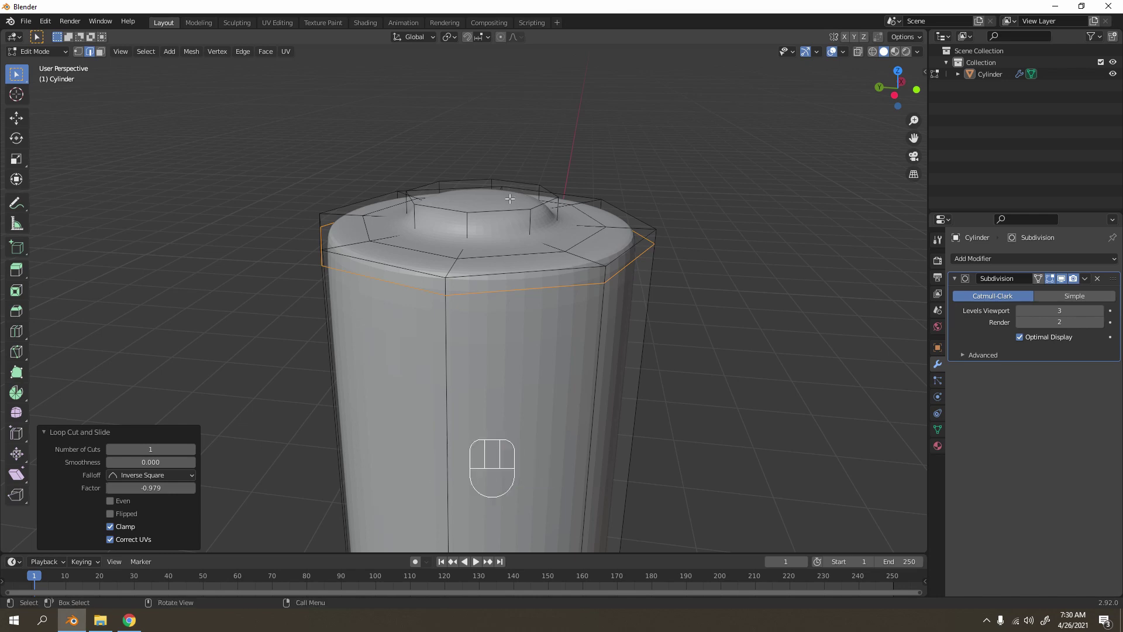
click(510, 198)
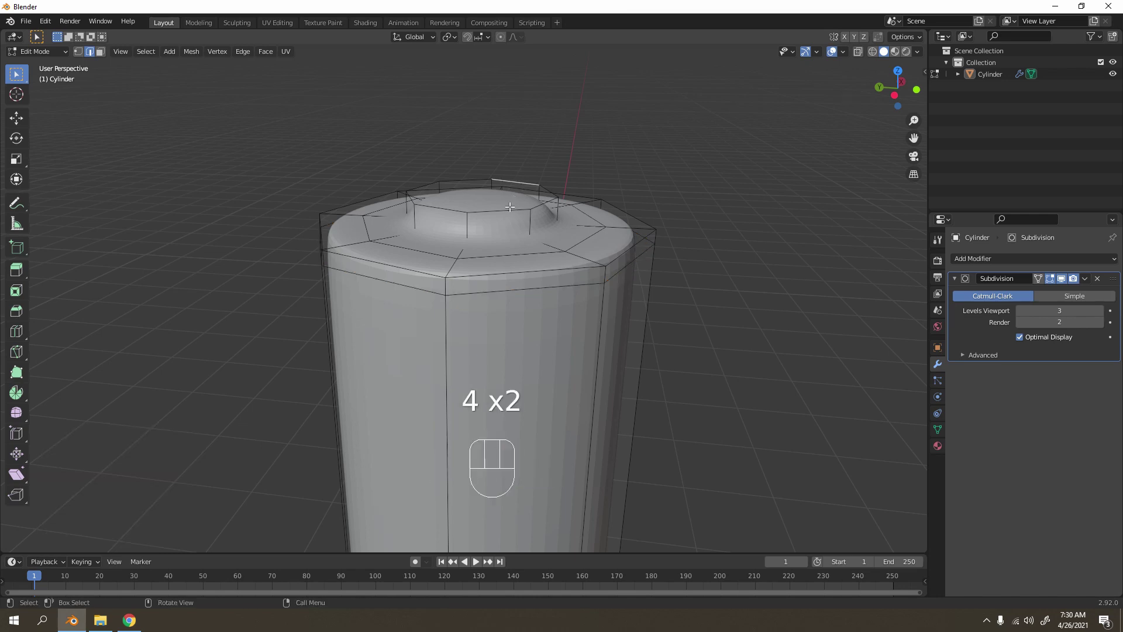
Inset the terminal's top face and leave Edit Mode
key(3)
click(543, 216)
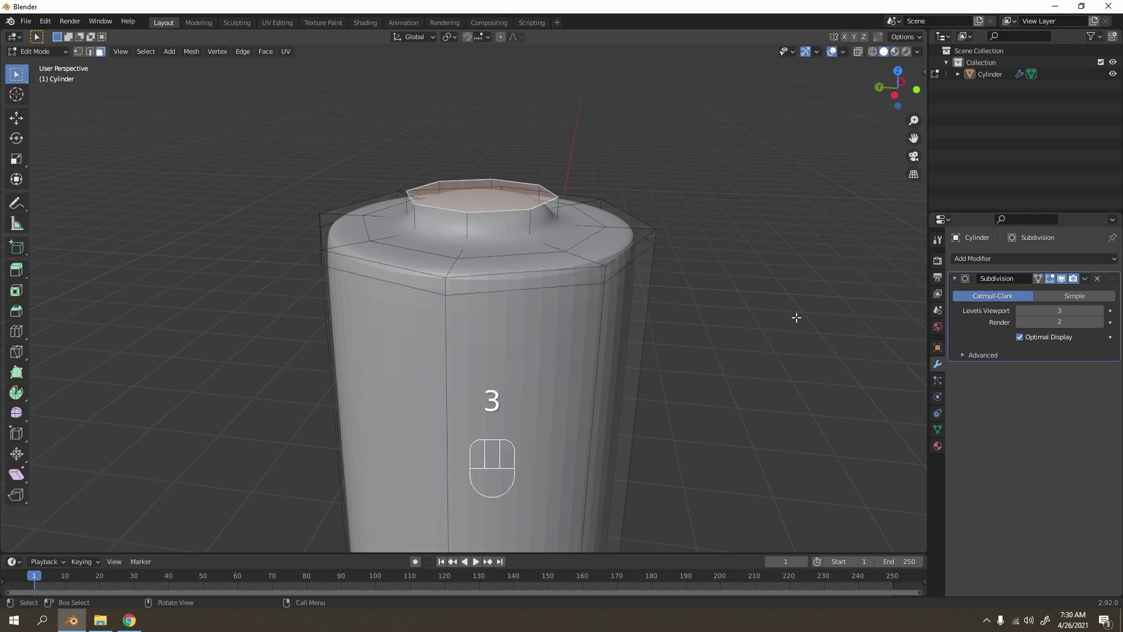
key(i)
click(774, 295)
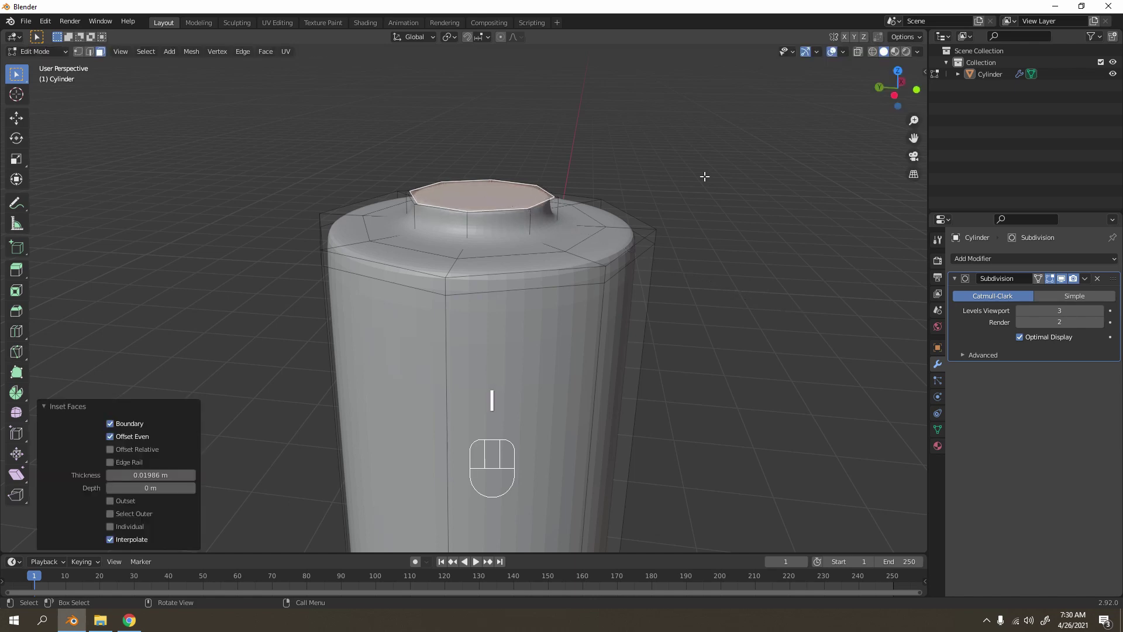
scroll(655, 175, up, 5)
scroll(609, 172, down, 4)
key(Tab)
key(Tab)
Add loop cuts around the terminal neck and on the top shoulder
key(ctrl+r)
click(614, 154)
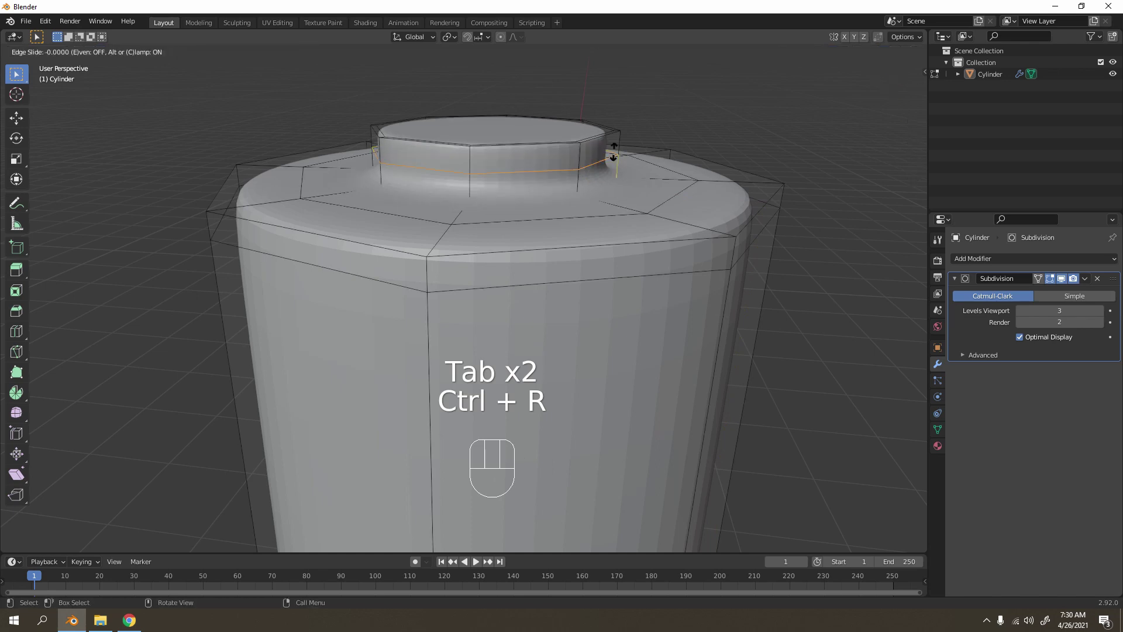
drag(614, 153, 620, 166)
key(ctrl+r)
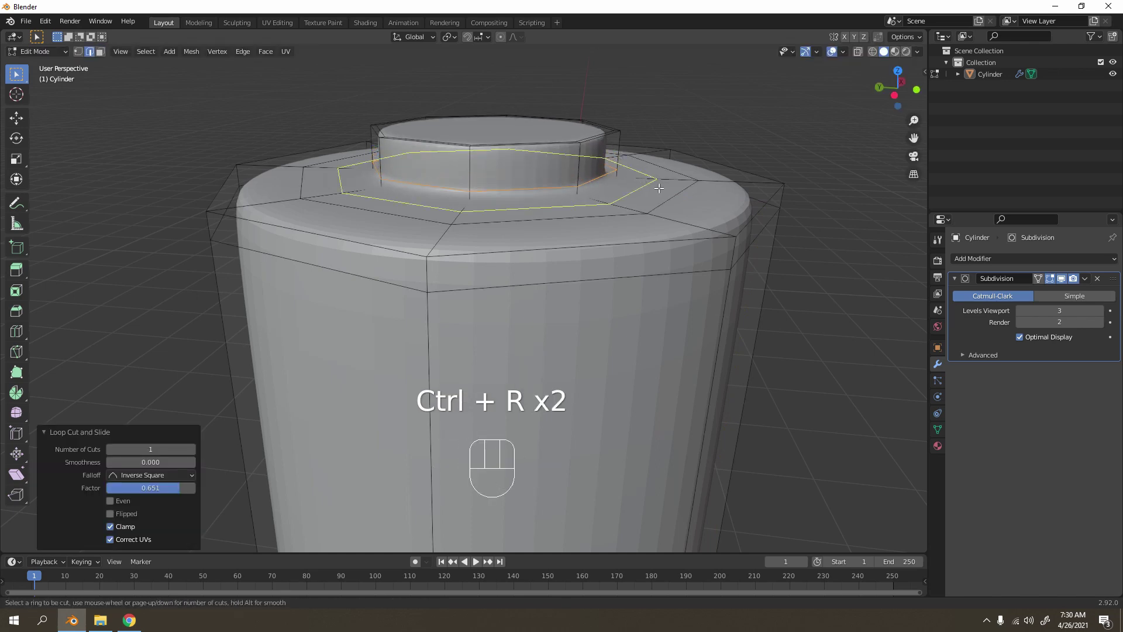
click(654, 184)
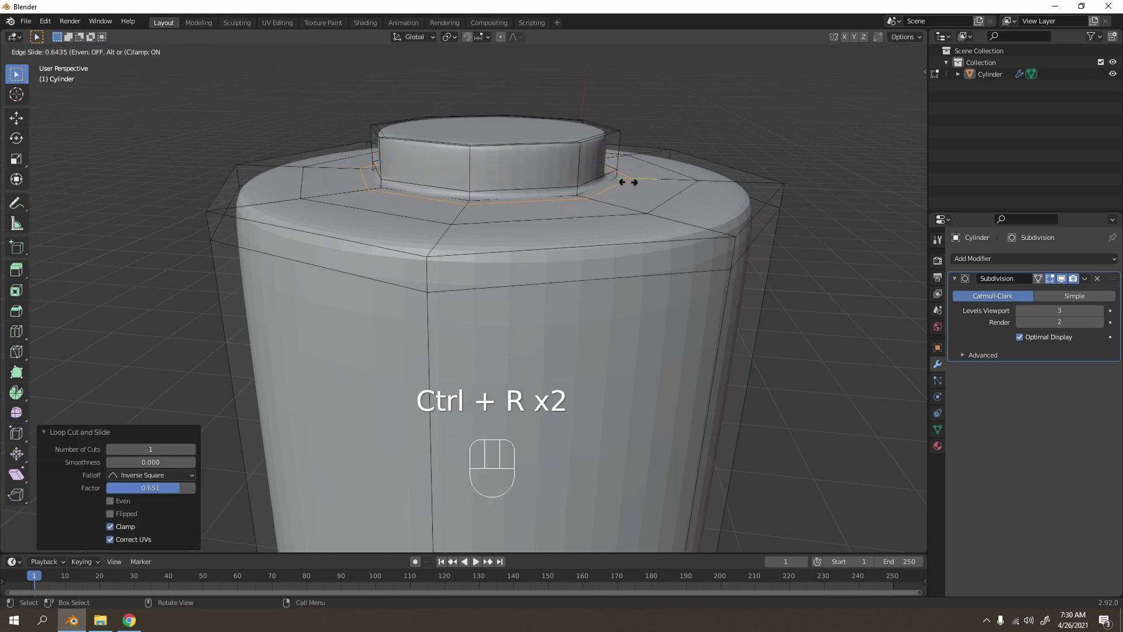
click(628, 182)
key(Tab)
key(Tab)
From the front view, add a loop cut close to the column's bottom edge
scroll(619, 171, down, 6)
middle_drag(573, 287, 561, 232)
scroll(589, 346, down, 4)
middle_drag(589, 346, 538, 181)
scroll(550, 184, up, 8)
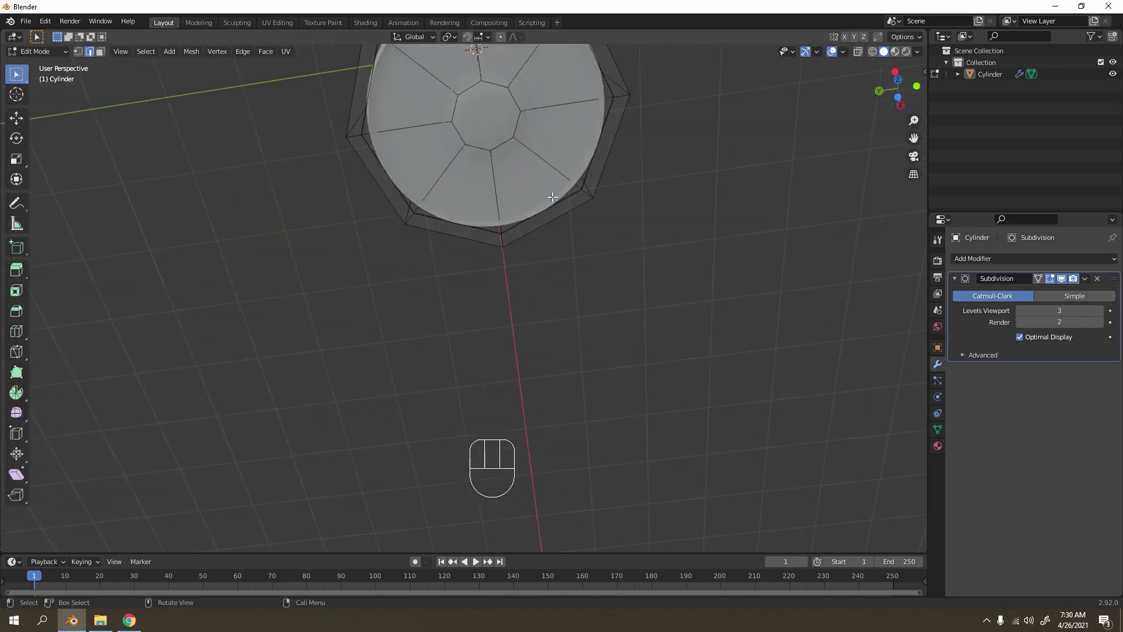
scroll(559, 188, down, 4)
key(KP_1)
shift+middle_drag(552, 230, 782, 143)
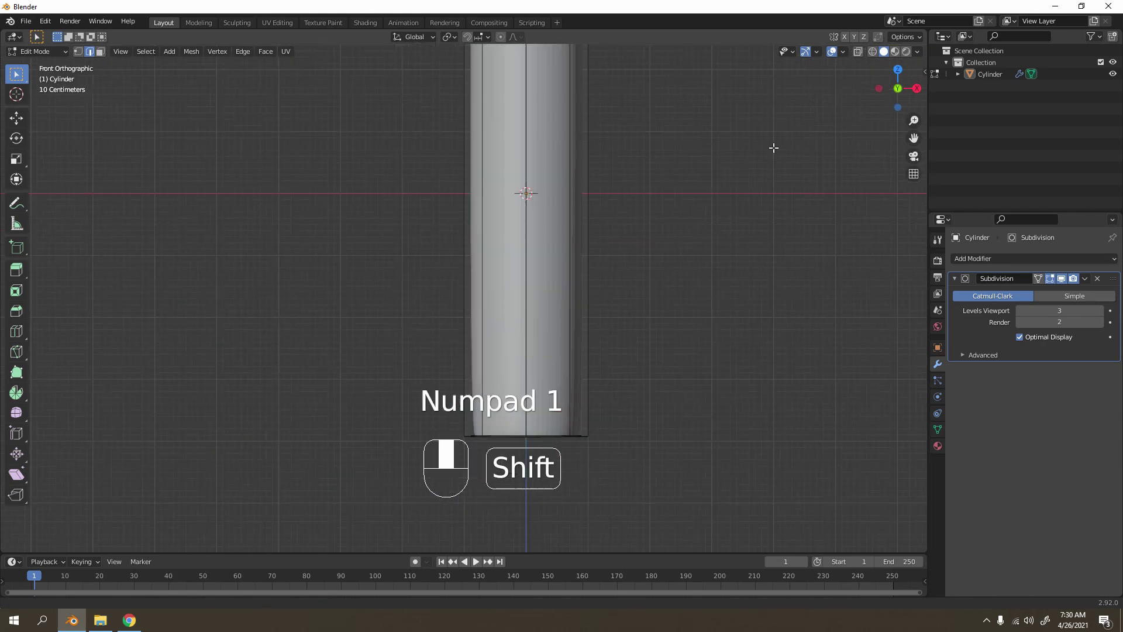
scroll(654, 243, up, 3)
mouse_move(654, 243)
shift+middle_down()
mouse_move(584, 158)
mouse_move(659, 248)
shift+middle_up()
key(ctrl+r)
click(702, 180)
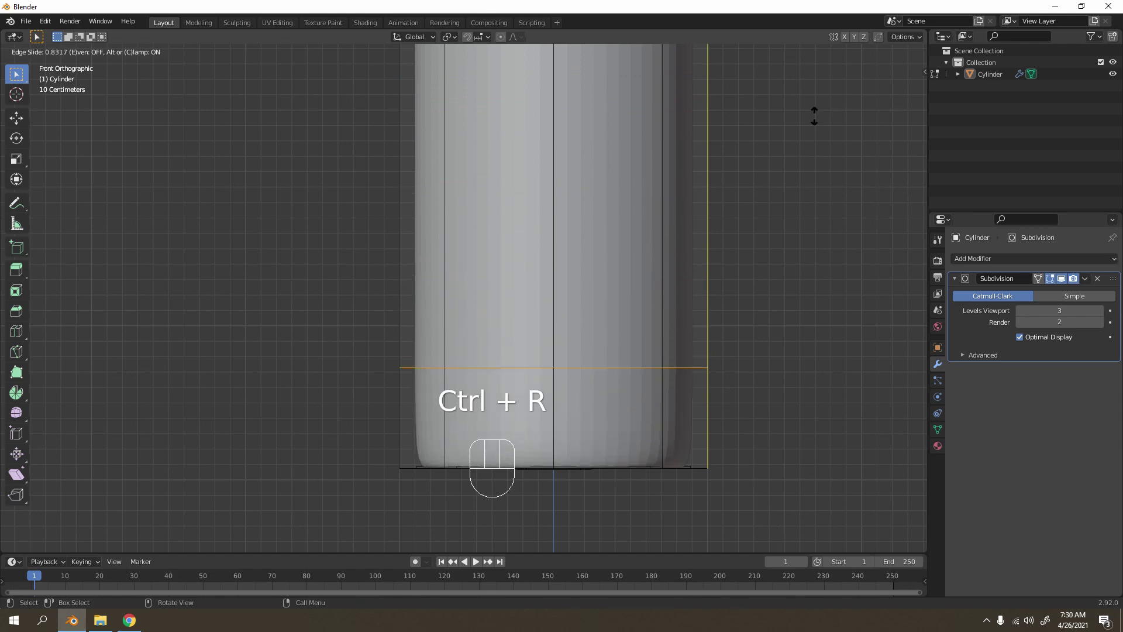
click(849, 208)
Add two loop rings on the bottom cap, the second near the centre face
middle_drag(699, 416, 694, 253)
scroll(665, 213, up, 3)
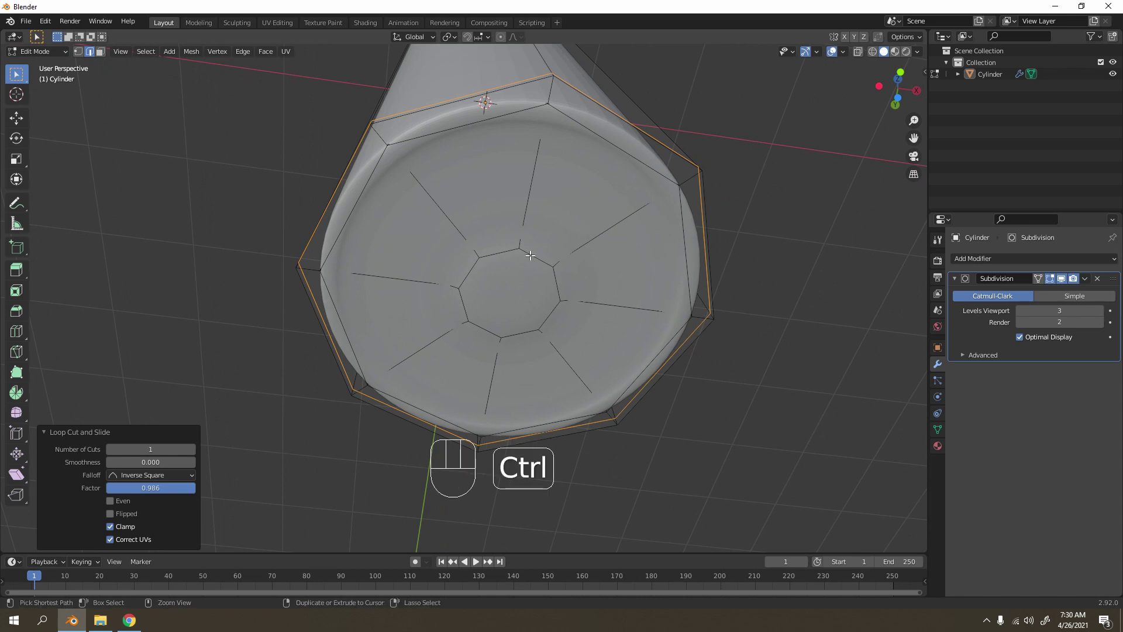
key(ctrl+r)
click(600, 233)
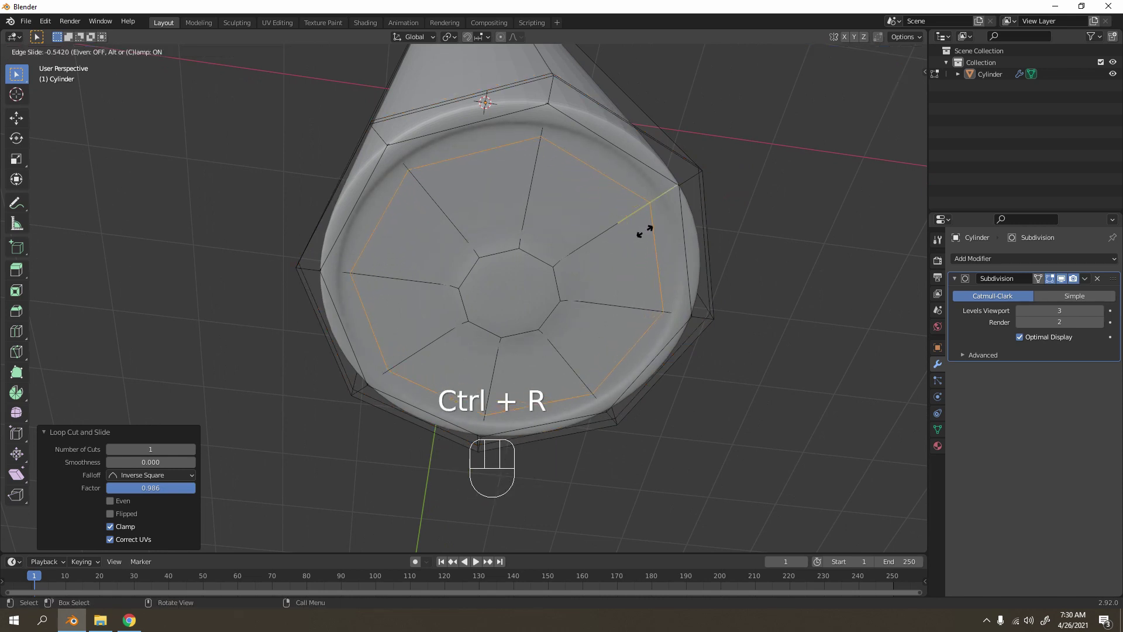
click(644, 231)
scroll(643, 232, up, 2)
key(ctrl+r)
click(630, 235)
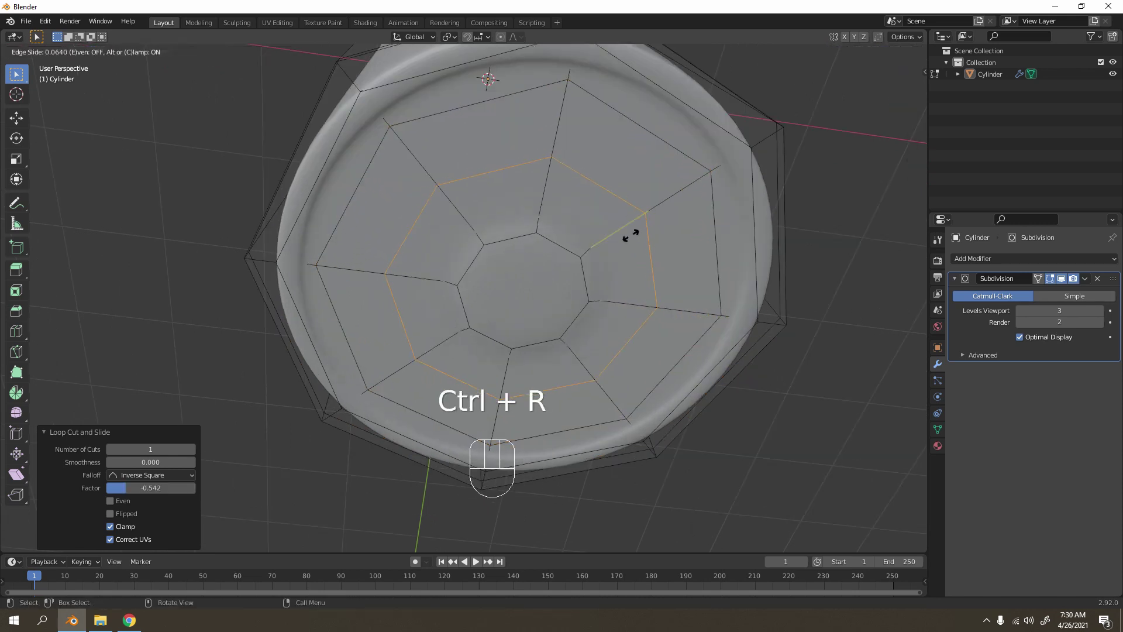
click(575, 238)
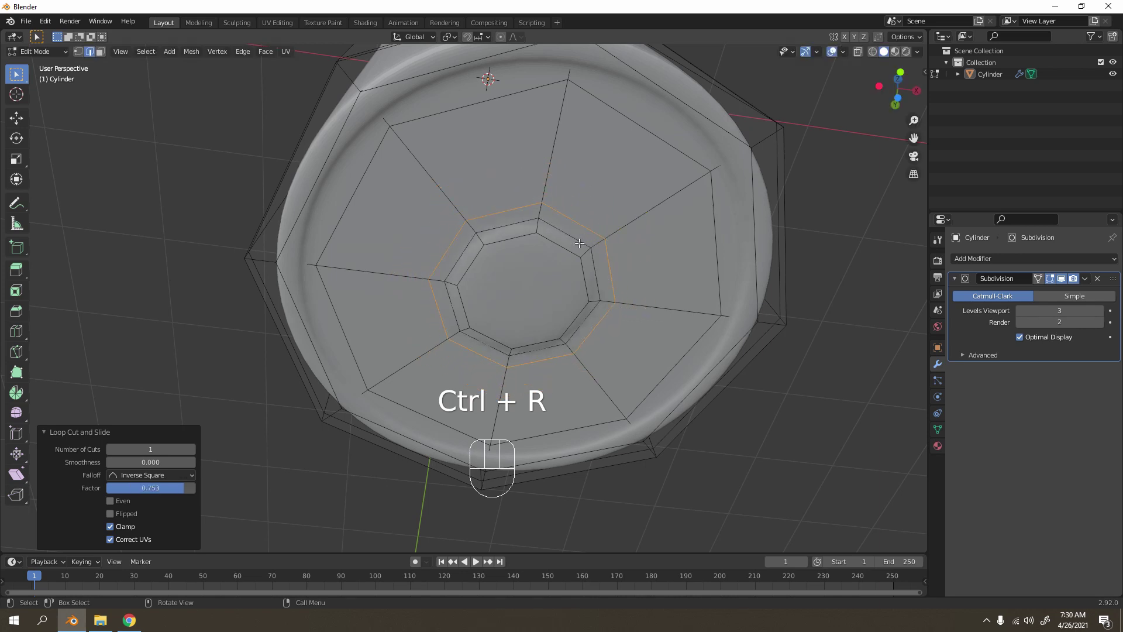
click(542, 290)
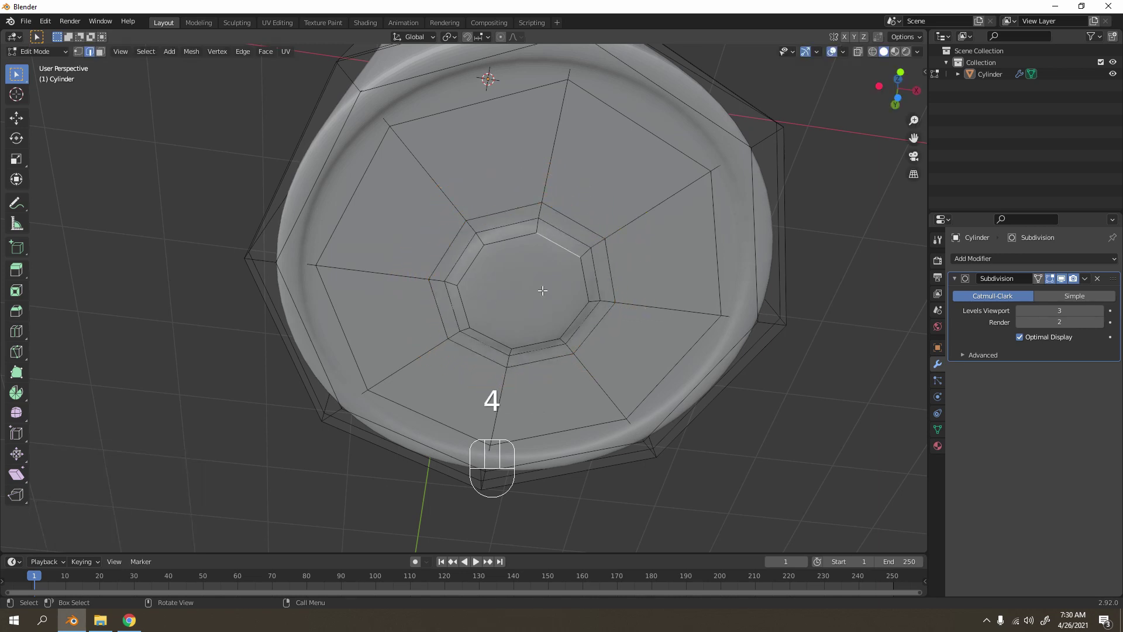
Inset the bottom centre face, return to Object Mode and apply Shade Smooth
key(3)
key(i)
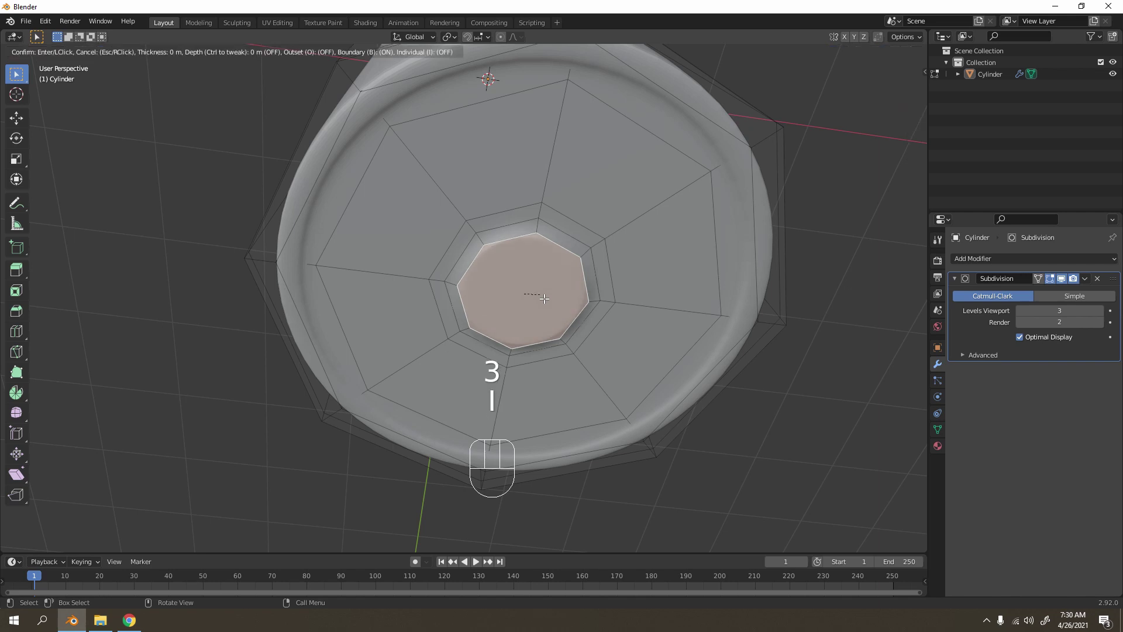
click(534, 290)
click(849, 194)
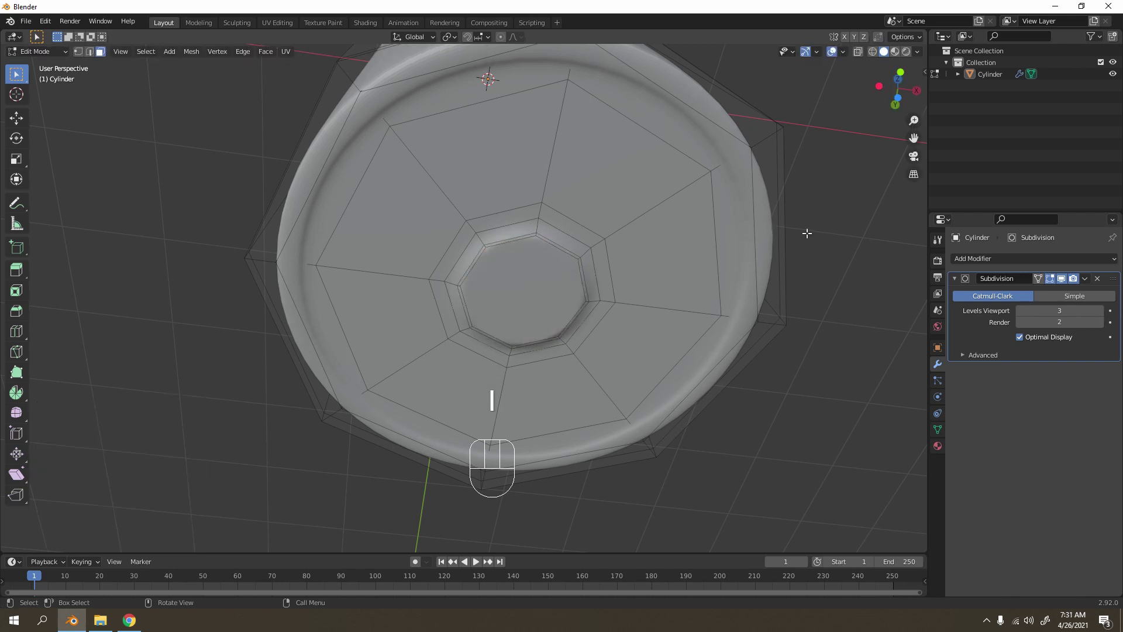
key(Tab)
click(642, 244)
right_drag(642, 243, 642, 244)
Orbit and zoom around the smooth battery column, briefly checking its mesh in Edit Mode
middle_drag(628, 233, 526, 296)
scroll(559, 318, down, 4)
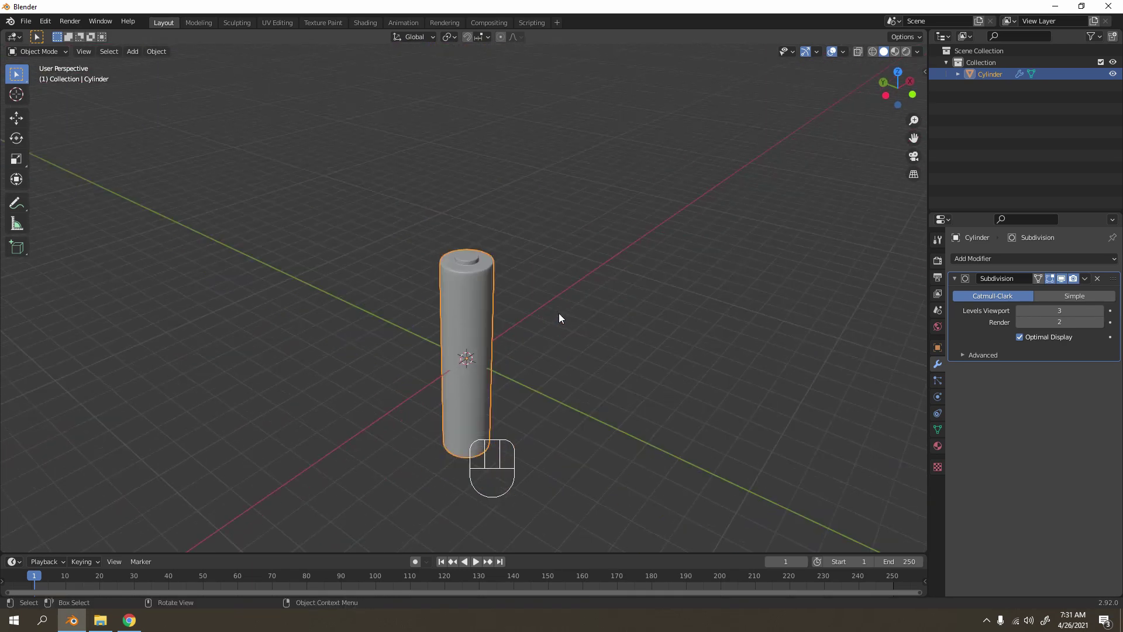
key(Tab)
scroll(503, 233, up, 5)
scroll(501, 251, down, 3)
scroll(607, 193, up, 5)
scroll(595, 200, down, 7)
middle_drag(456, 259, 574, 252)
key(Tab)
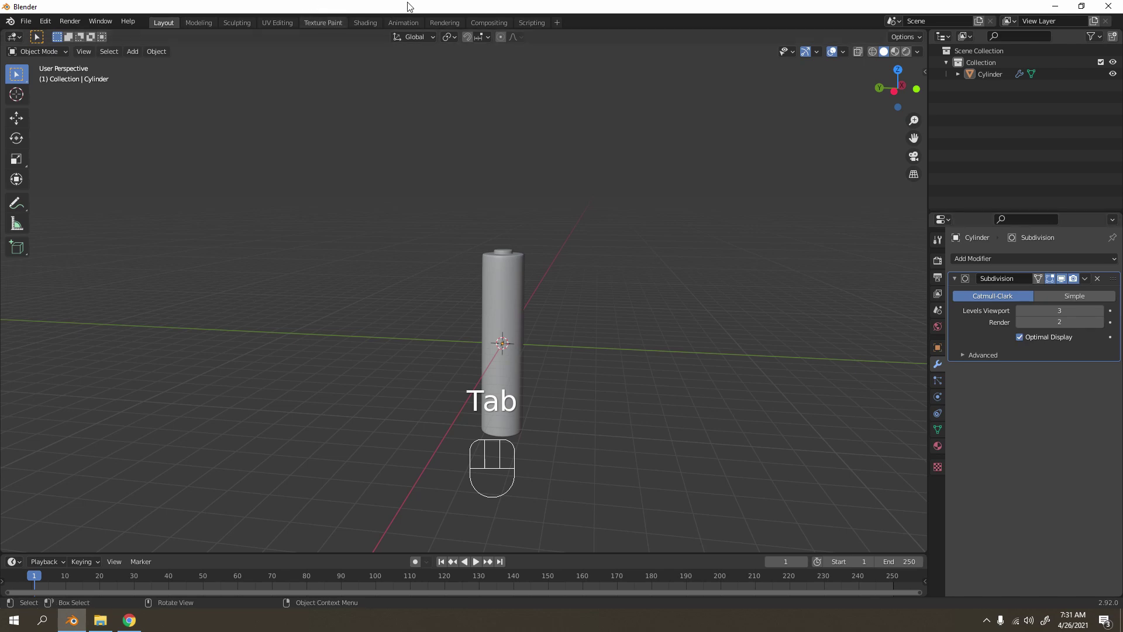
Switch to the Shading workspace and create a new material, Material.001, for the cylinder
click(374, 22)
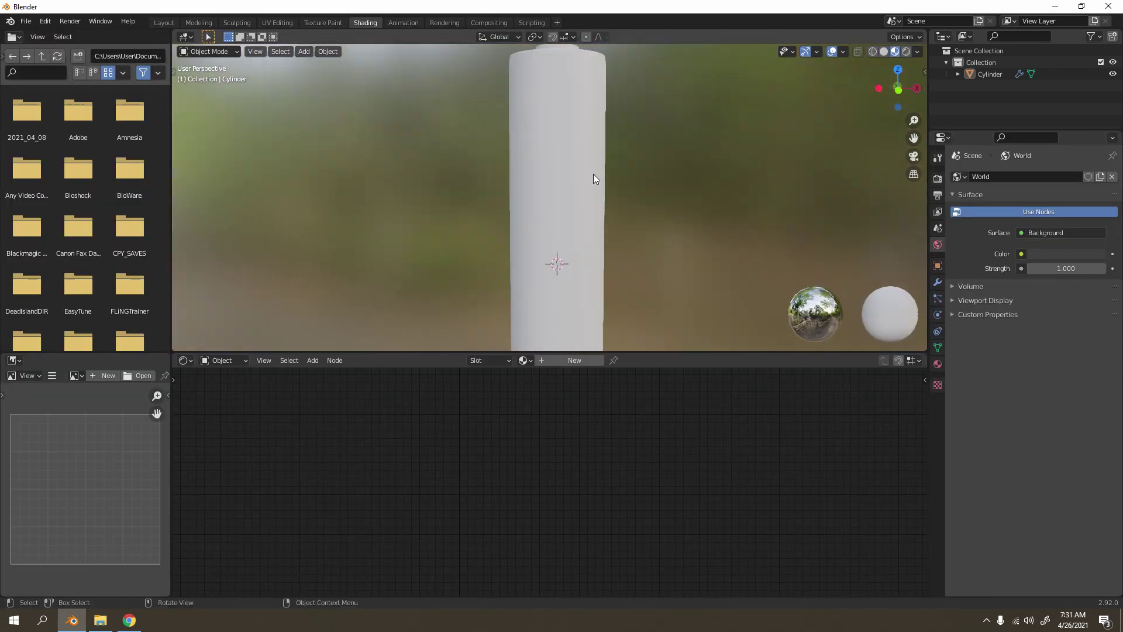
middle_drag(594, 178, 572, 244)
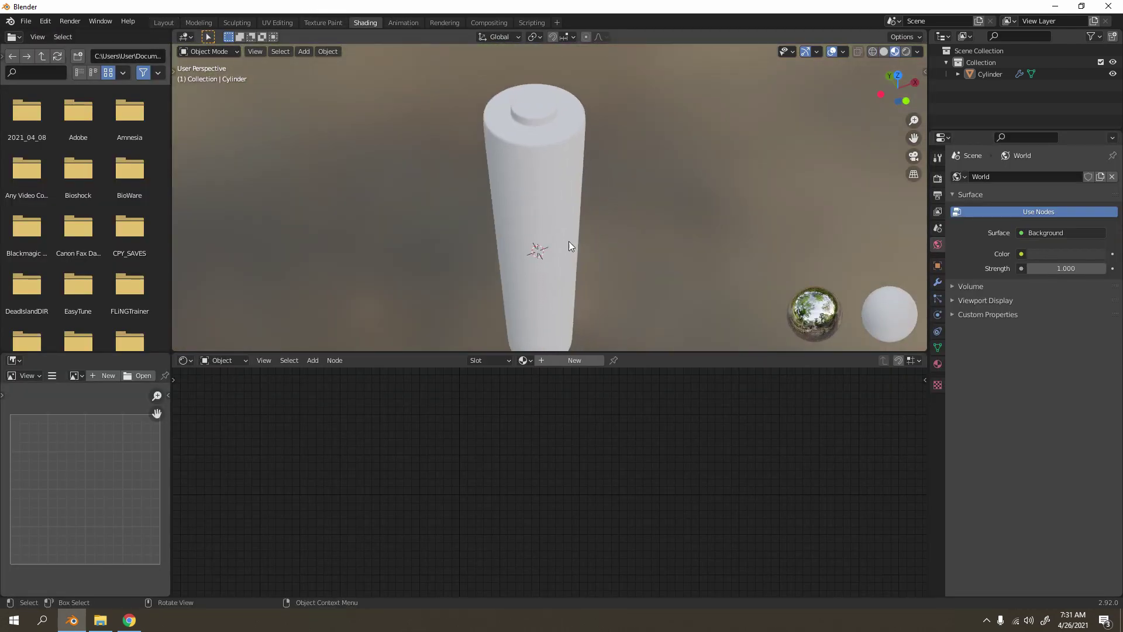
click(573, 361)
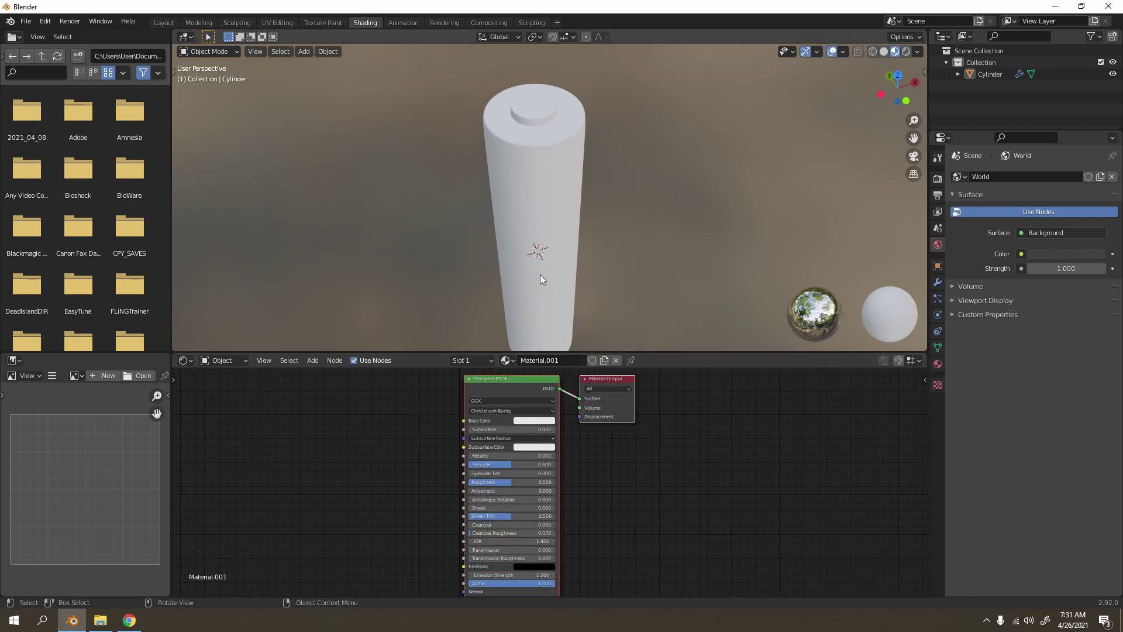
Add a second material slot and create Material.002 in it
click(479, 361)
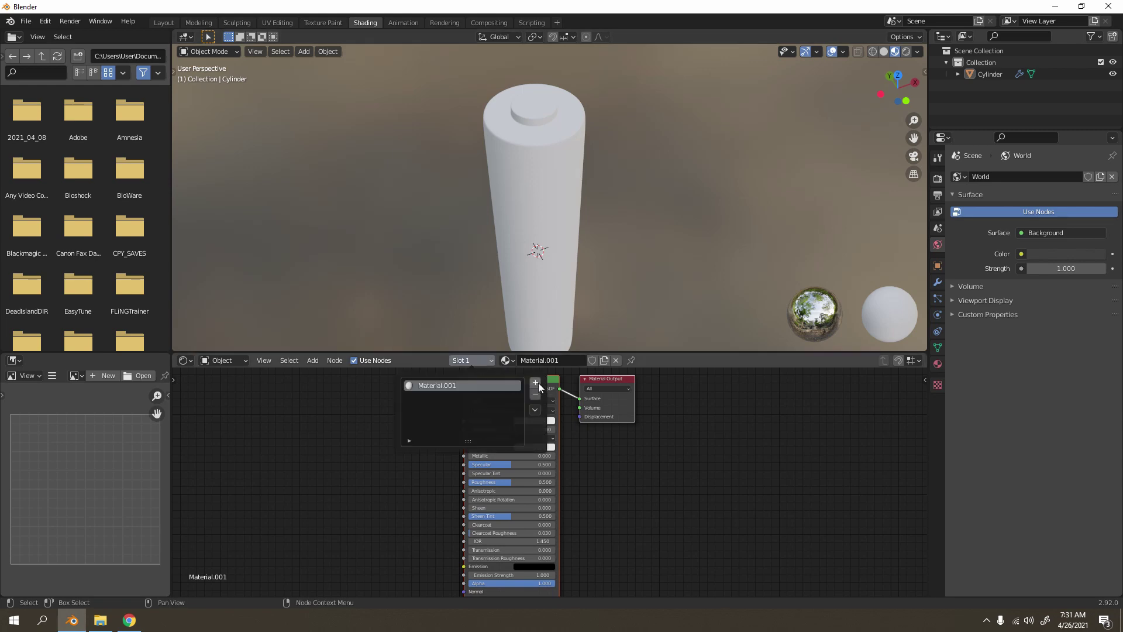
click(537, 383)
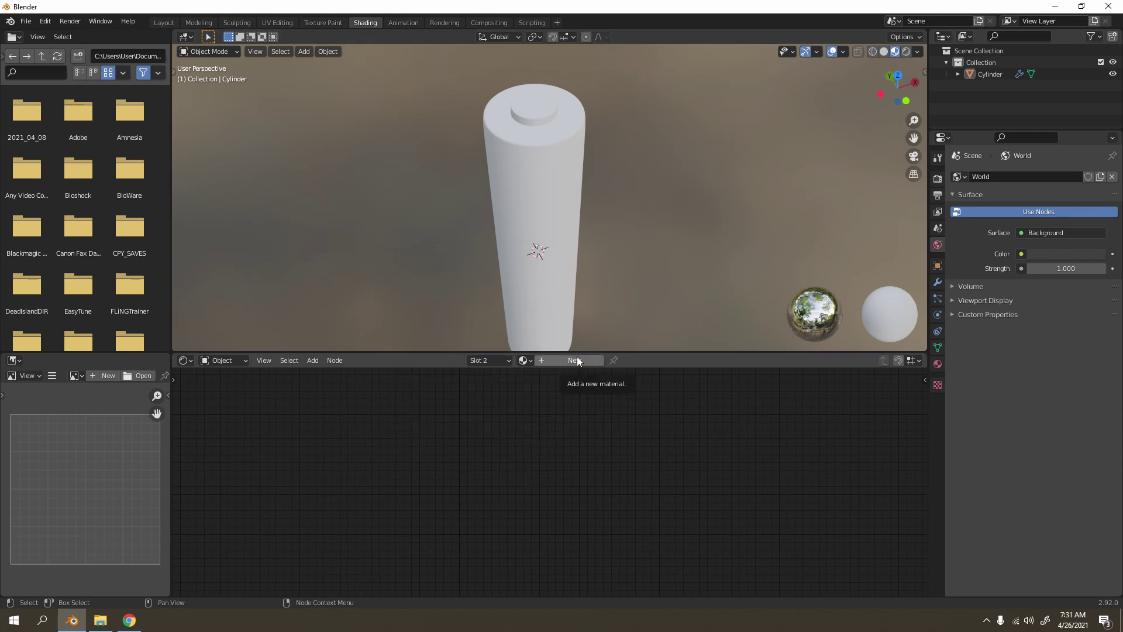
click(576, 360)
In Edit Mode, select the top terminal ring, the top rim loop and the cylinder's side faces
key(Tab)
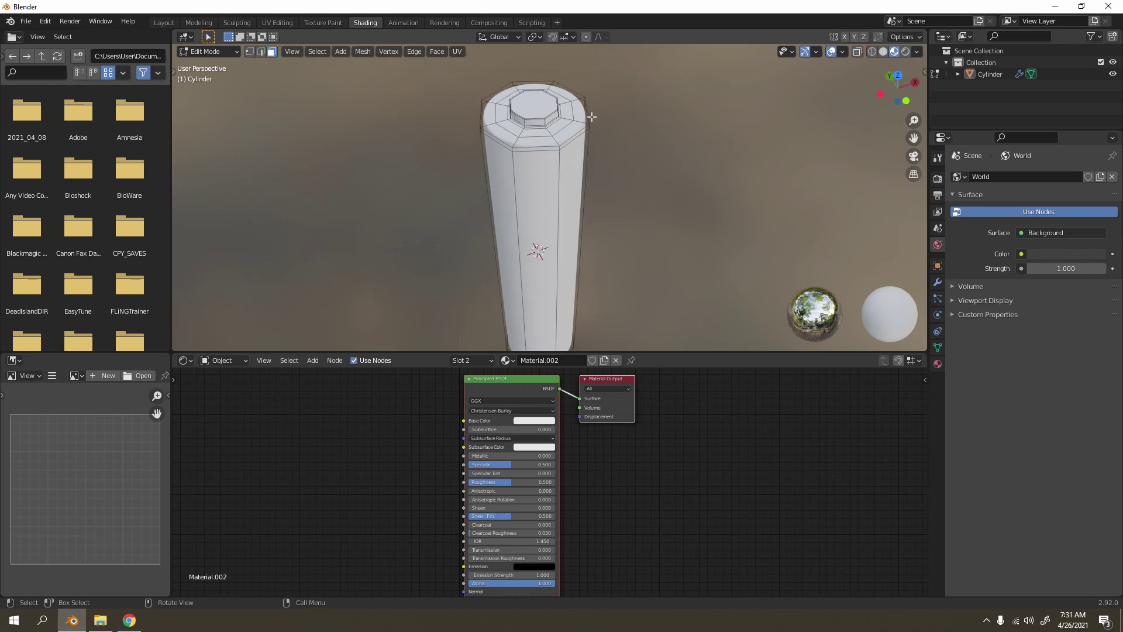
middle_drag(549, 177, 593, 135)
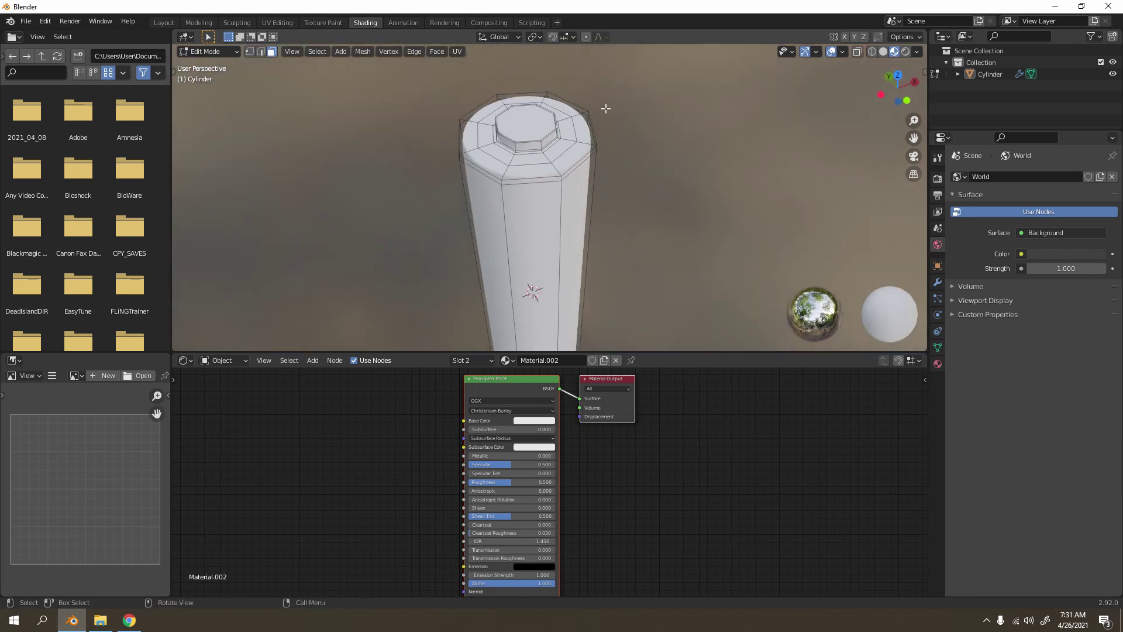
scroll(579, 142, up, 2)
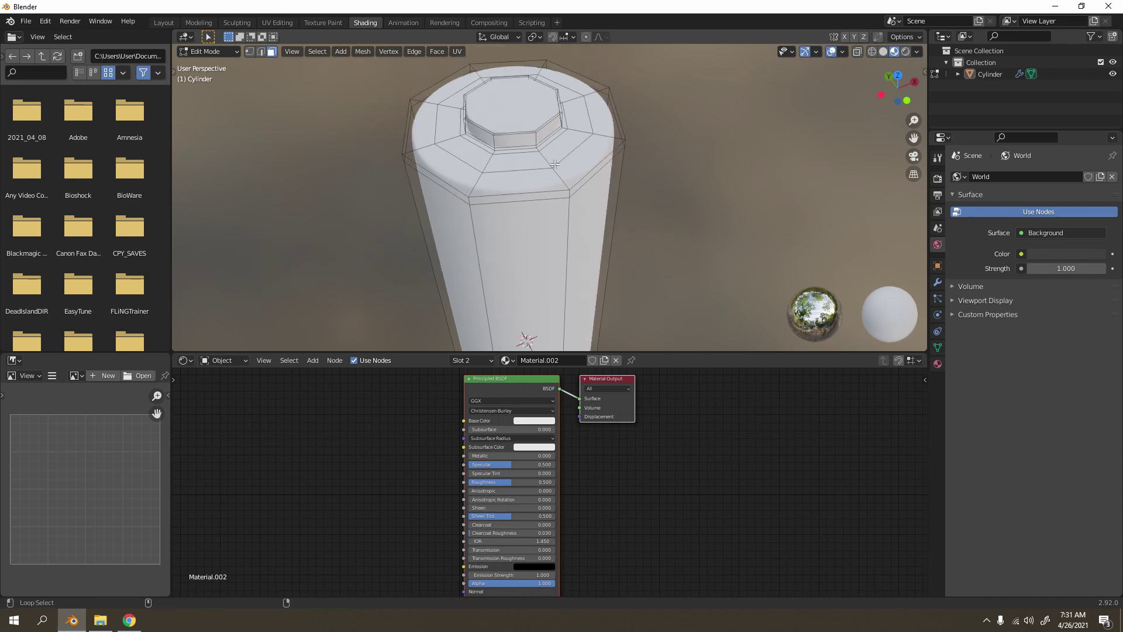
alt+click(553, 164)
alt+shift+click(562, 184)
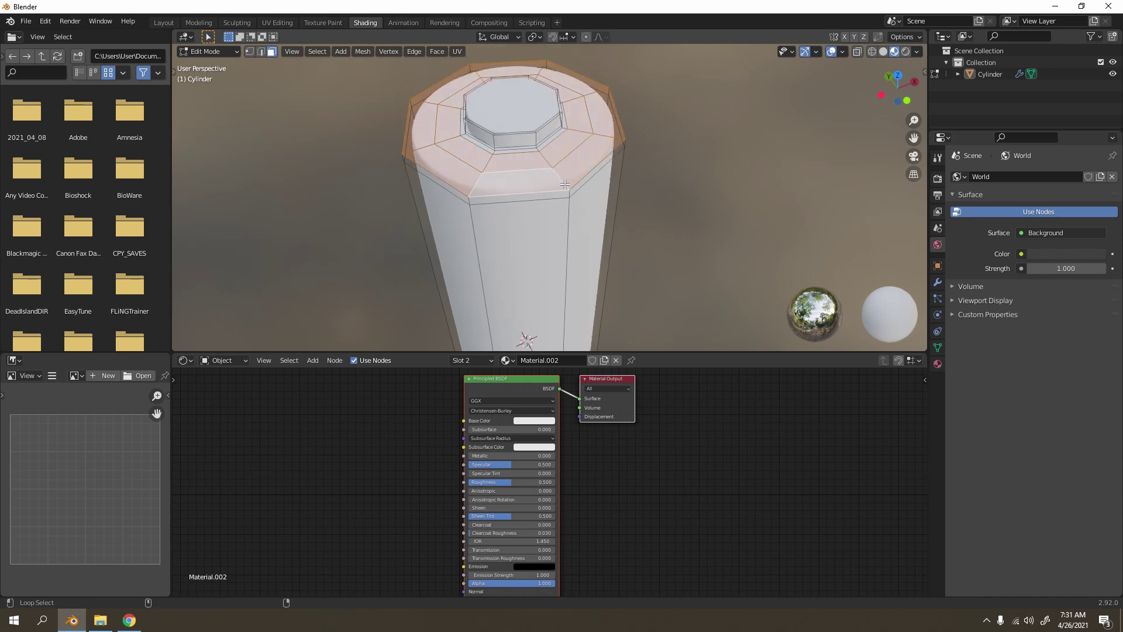
alt+shift+click(624, 198)
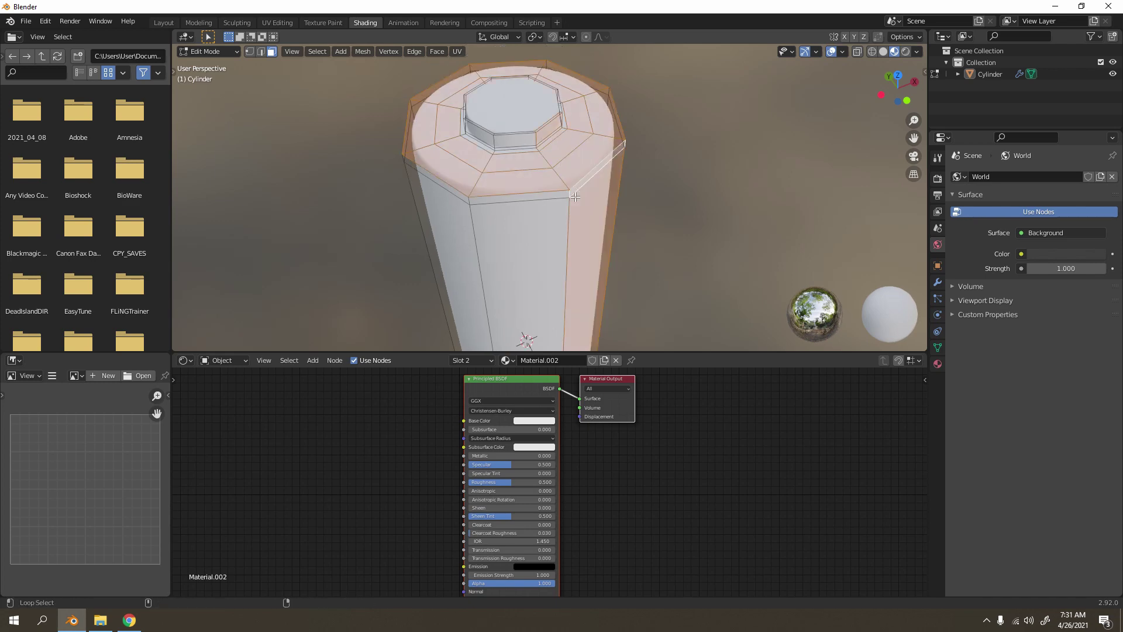
key(ctrl+z)
scroll(719, 171, up, 3)
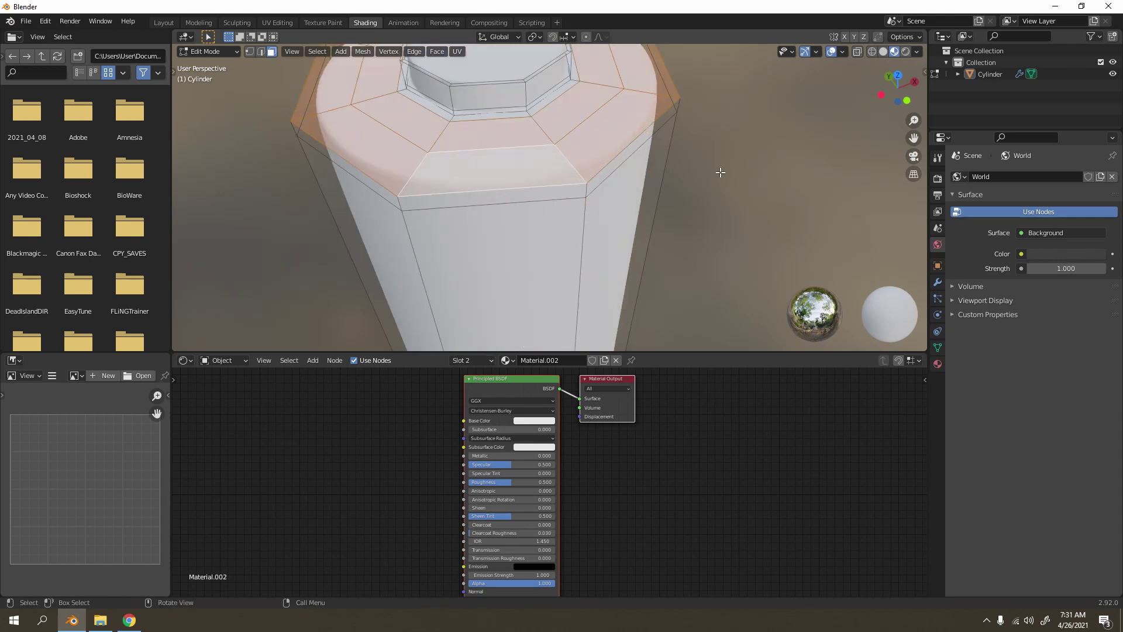
alt+shift+click(589, 198)
scroll(585, 210, down, 5)
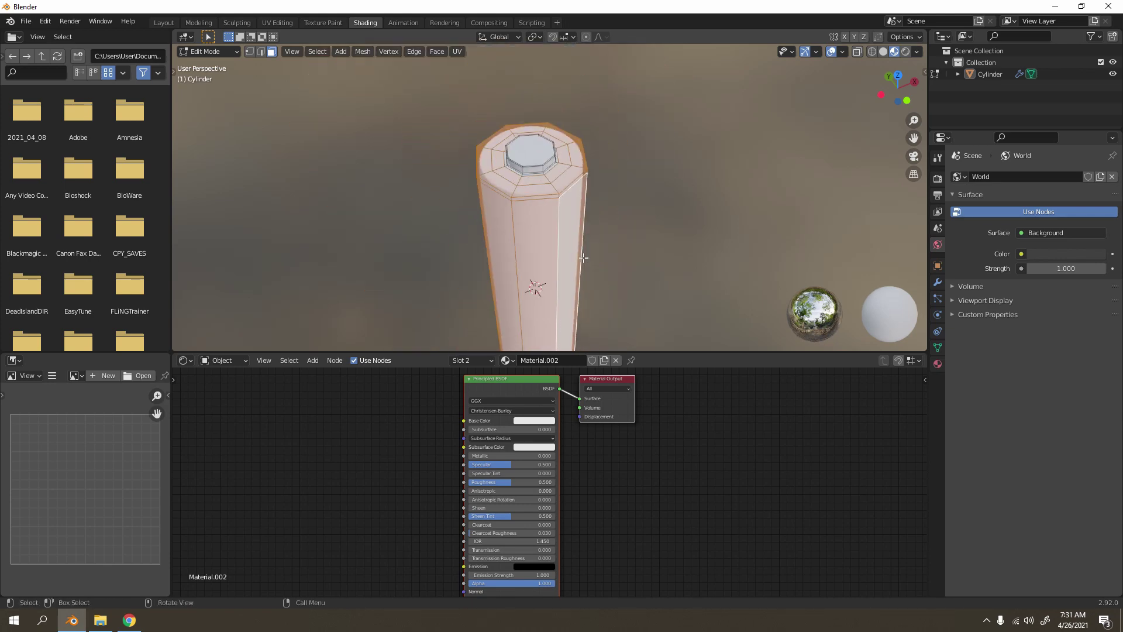
Add the bottom bevel ring to the face selection
middle_drag(442, 200, 451, 328)
middle_drag(591, 432, 587, 546)
middle_drag(643, 223, 657, 73)
scroll(753, 209, up, 4)
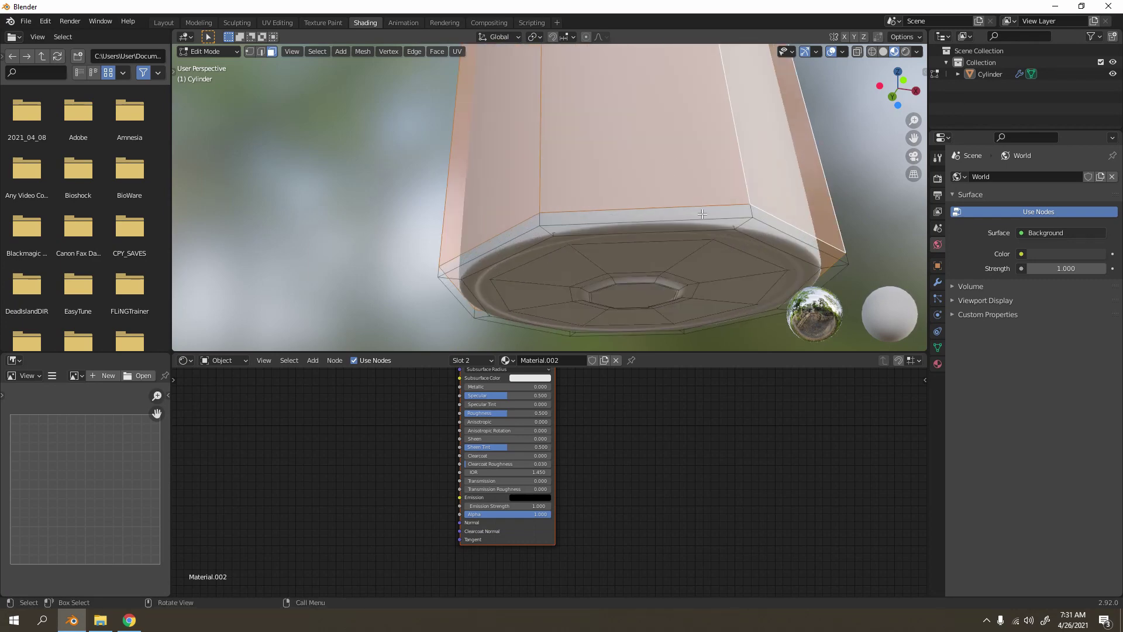
alt+click(756, 218)
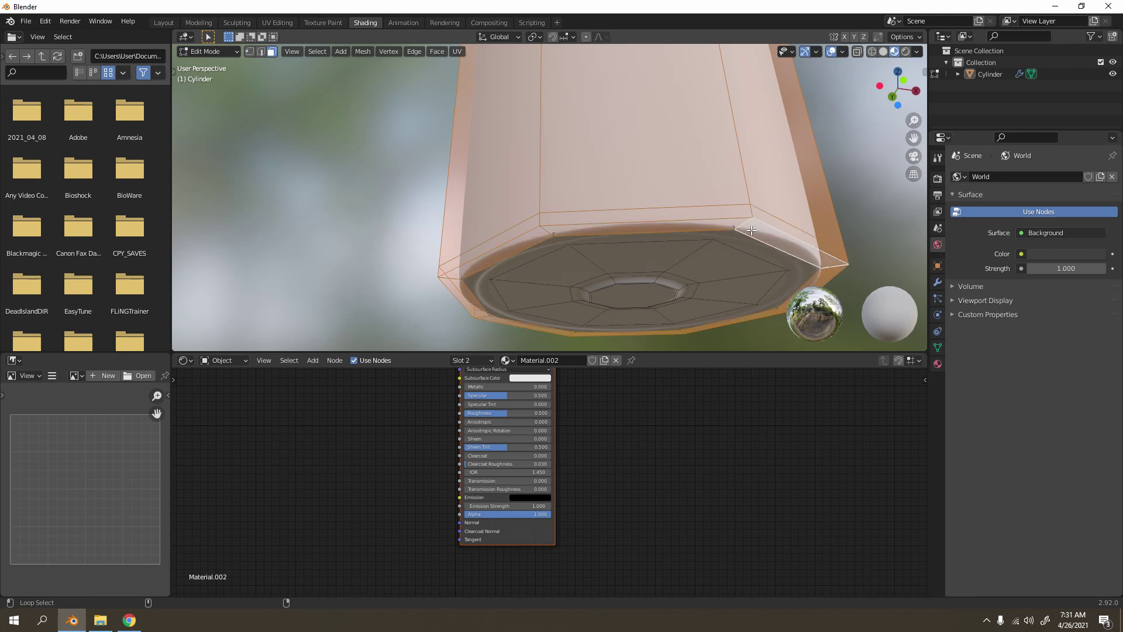
middle_drag(751, 230, 684, 249)
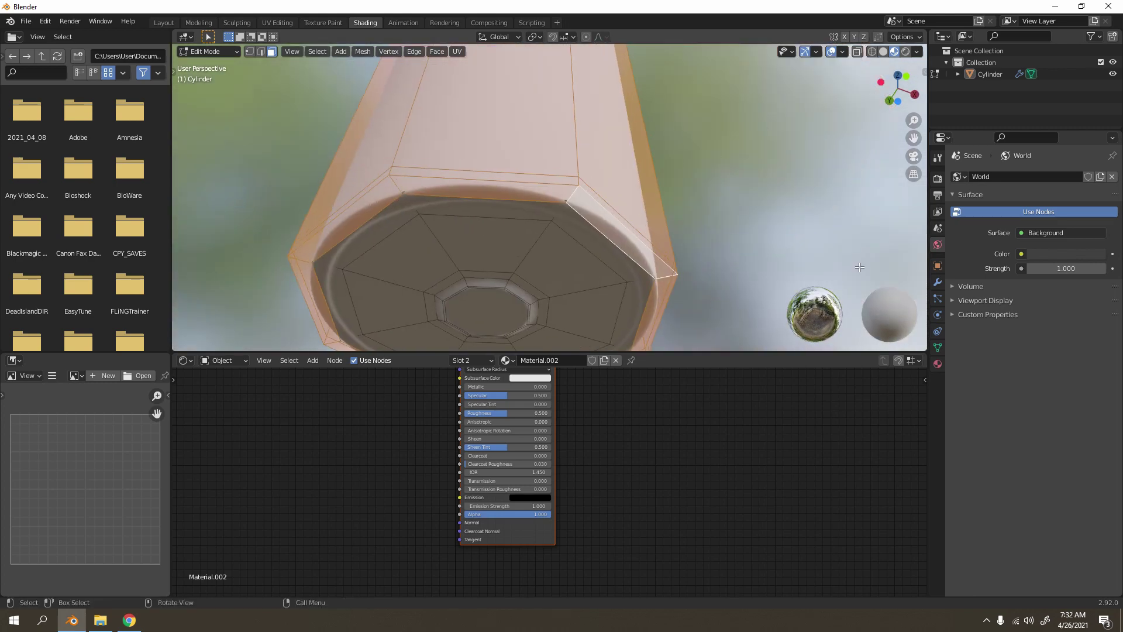
Enable the Subdivision modifier's edit-cage display and add the bottom end face's outer ring to the selection
click(937, 282)
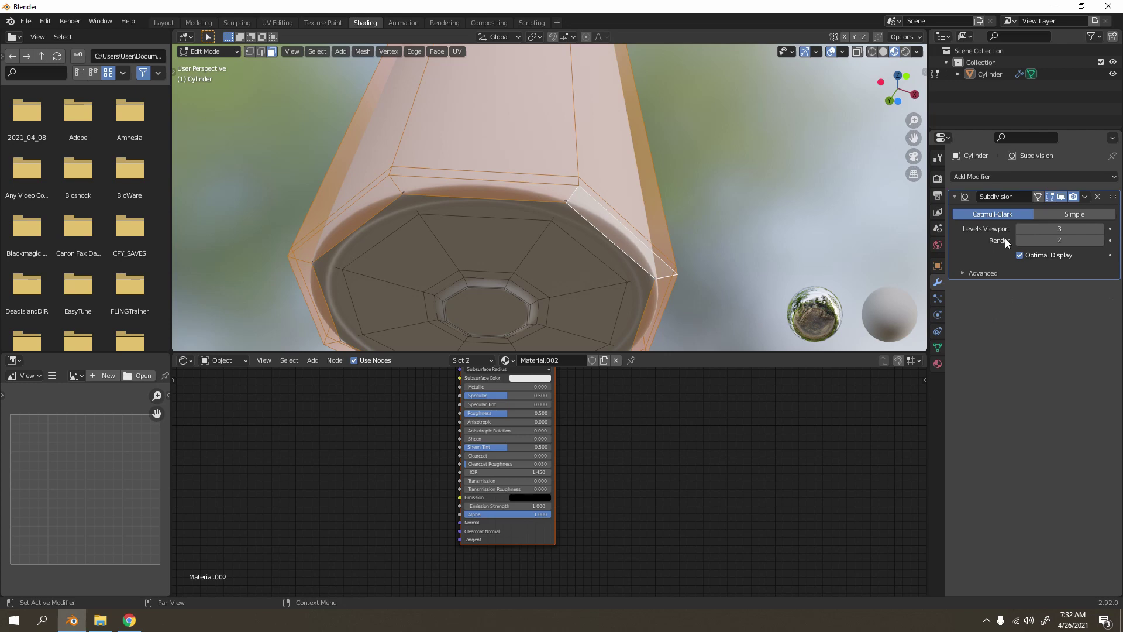
click(1039, 198)
middle_drag(731, 187, 715, 140)
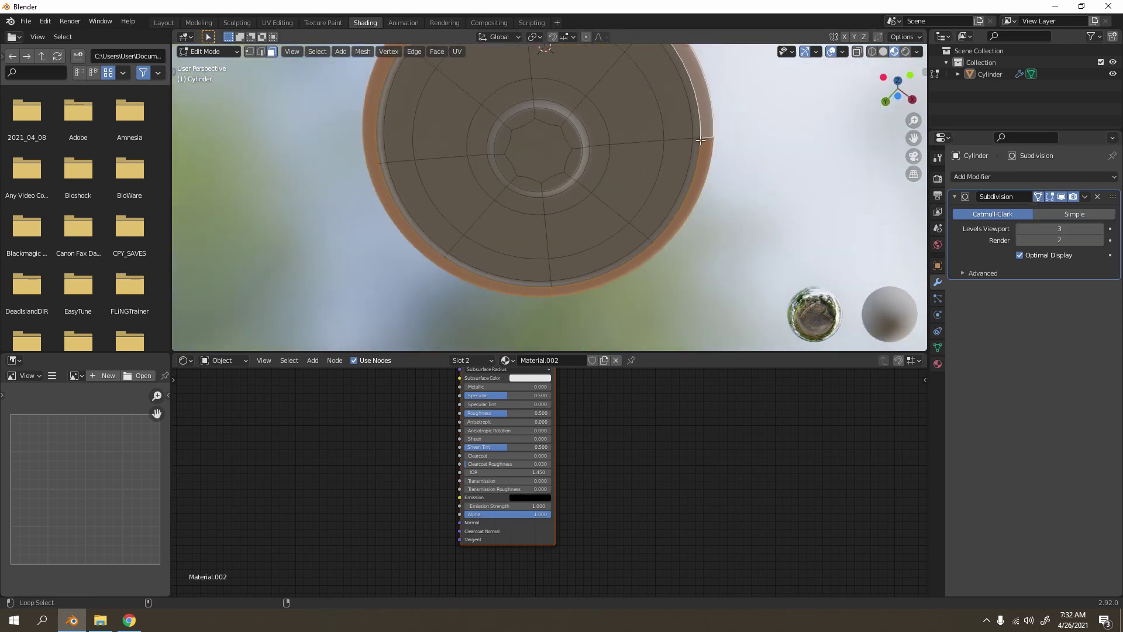
alt+click(700, 140)
alt+click(687, 143)
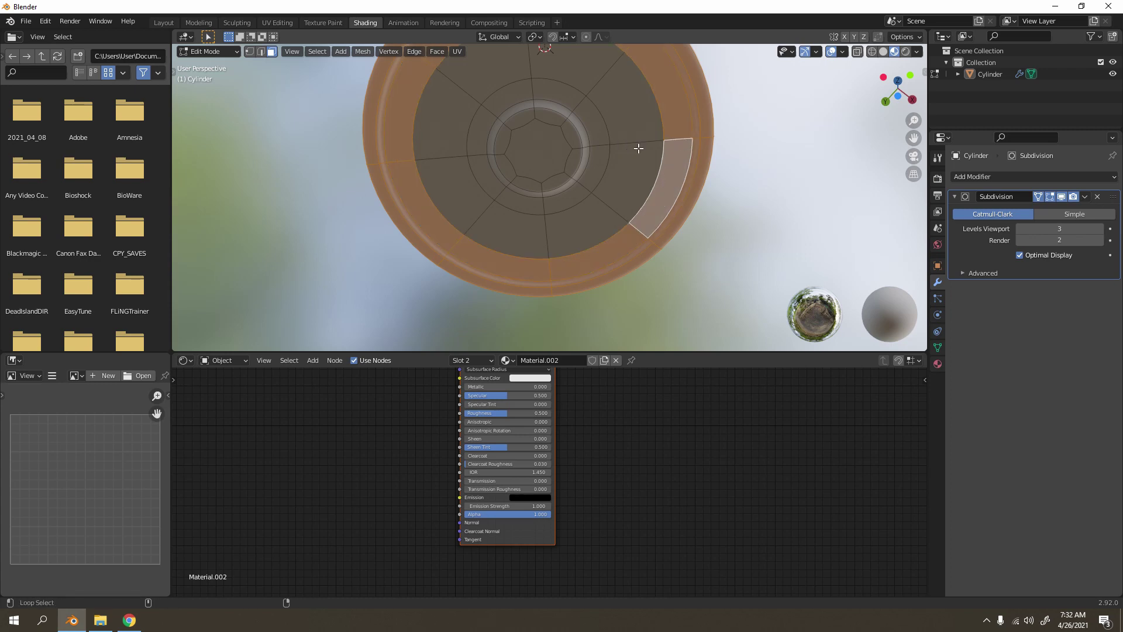
scroll(638, 149, down, 5)
middle_drag(639, 149, 609, 254)
scroll(609, 253, down, 4)
middle_drag(601, 175, 603, 222)
click(471, 360)
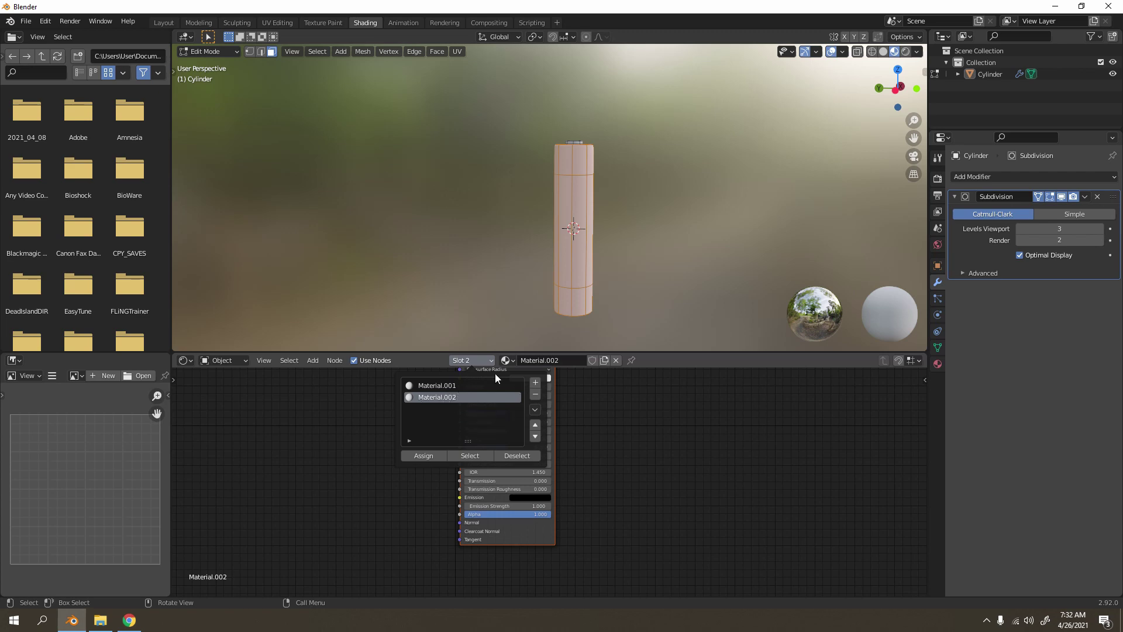
Assign Material.002 to the selected body faces and return to Object Mode
click(474, 361)
click(423, 456)
key(Tab)
Make Material.001 fully metallic with Metallic 1.0
middle_drag(670, 299, 457, 378)
click(465, 362)
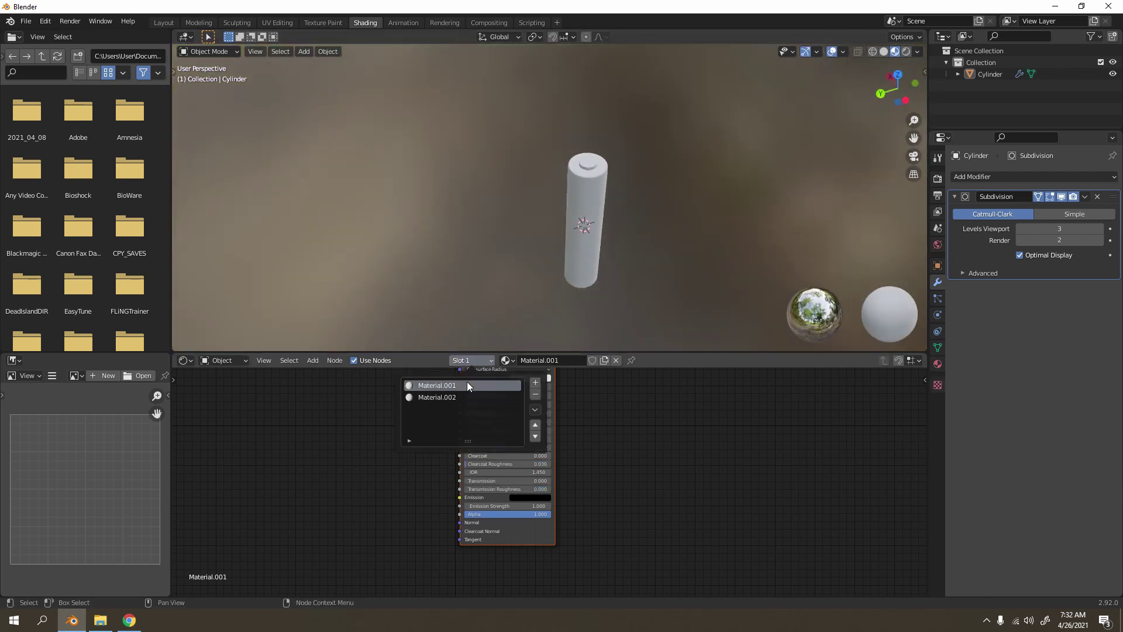
click(462, 385)
scroll(551, 503, up, 2)
middle_drag(552, 503, 635, 526)
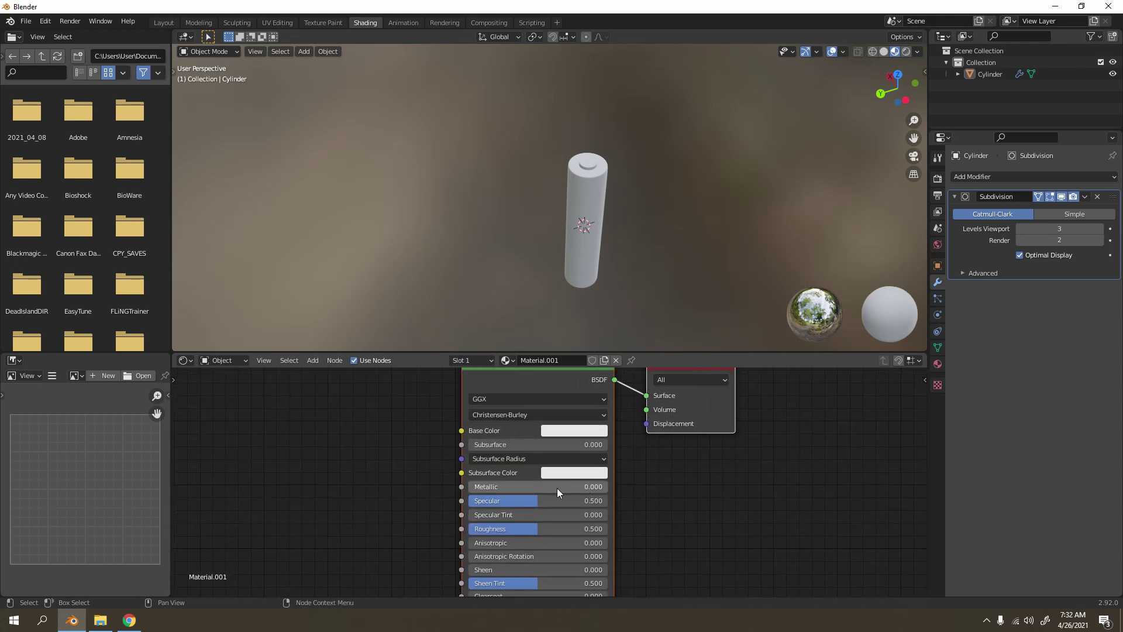
drag(559, 487, 620, 487)
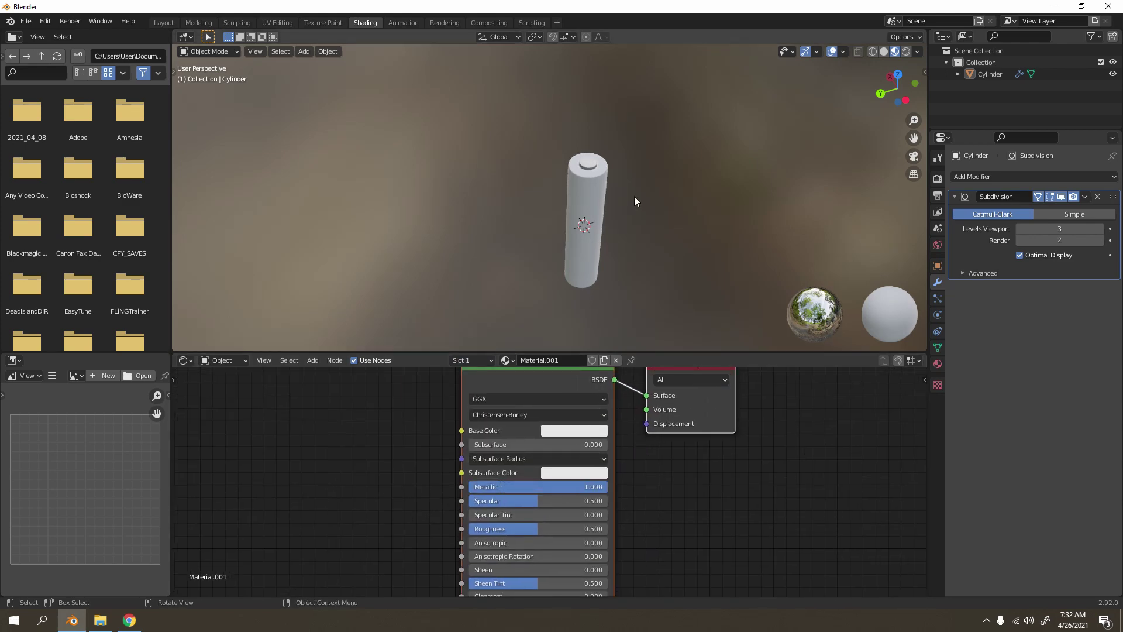
Set Material.001's Specular to 0.805 and Roughness to 0.077
middle_drag(634, 188, 657, 117)
scroll(657, 118, up, 3)
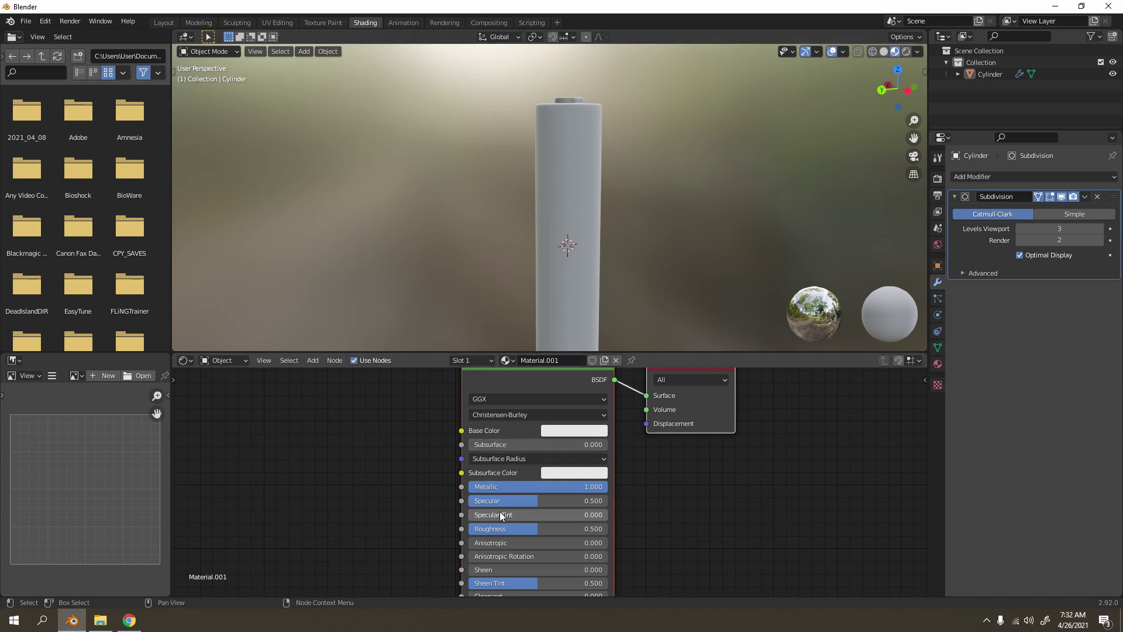
drag(515, 500, 515, 529)
middle_drag(614, 254, 608, 348)
middle_drag(641, 269, 649, 175)
middle_drag(700, 248, 634, 329)
Set Material.002's base colour to saturated green (H 0.325, S 1.0)
click(478, 363)
click(464, 412)
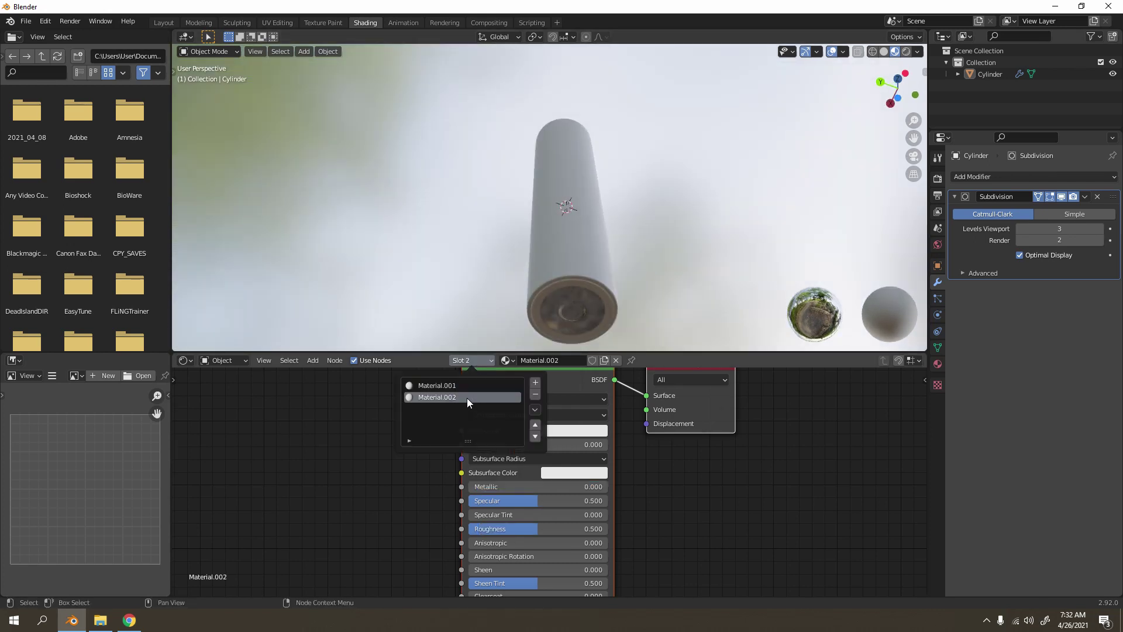
click(565, 433)
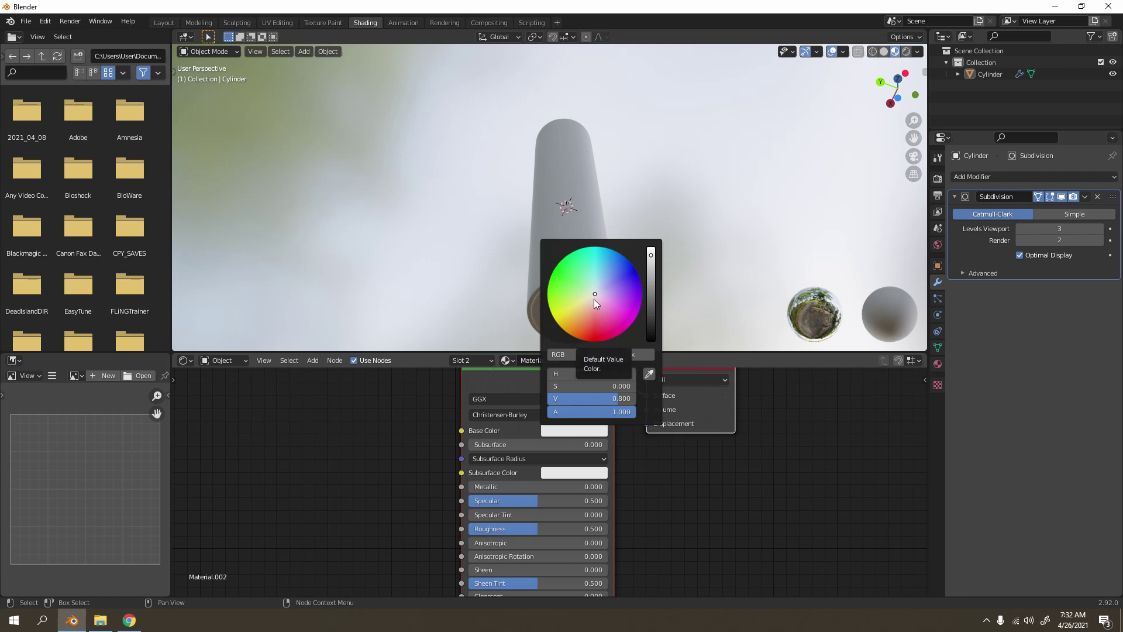
click(548, 281)
mouse_move(549, 281)
mouse_down()
mouse_move(594, 337)
mouse_move(625, 327)
mouse_move(549, 281)
mouse_up()
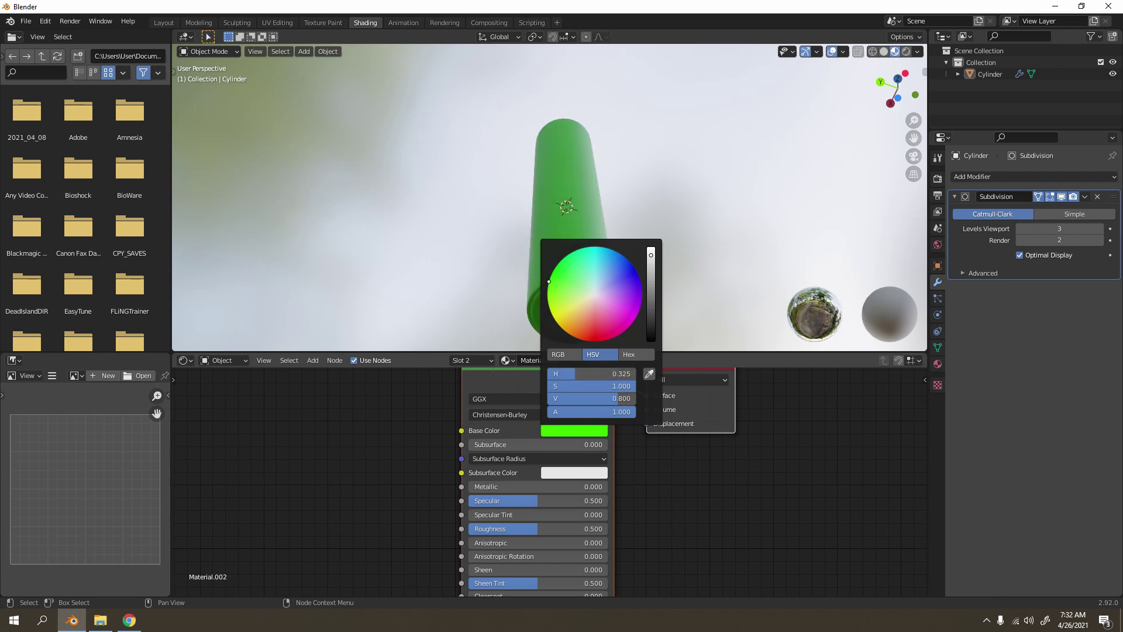
middle_drag(704, 131, 682, 279)
scroll(571, 230, down, 2)
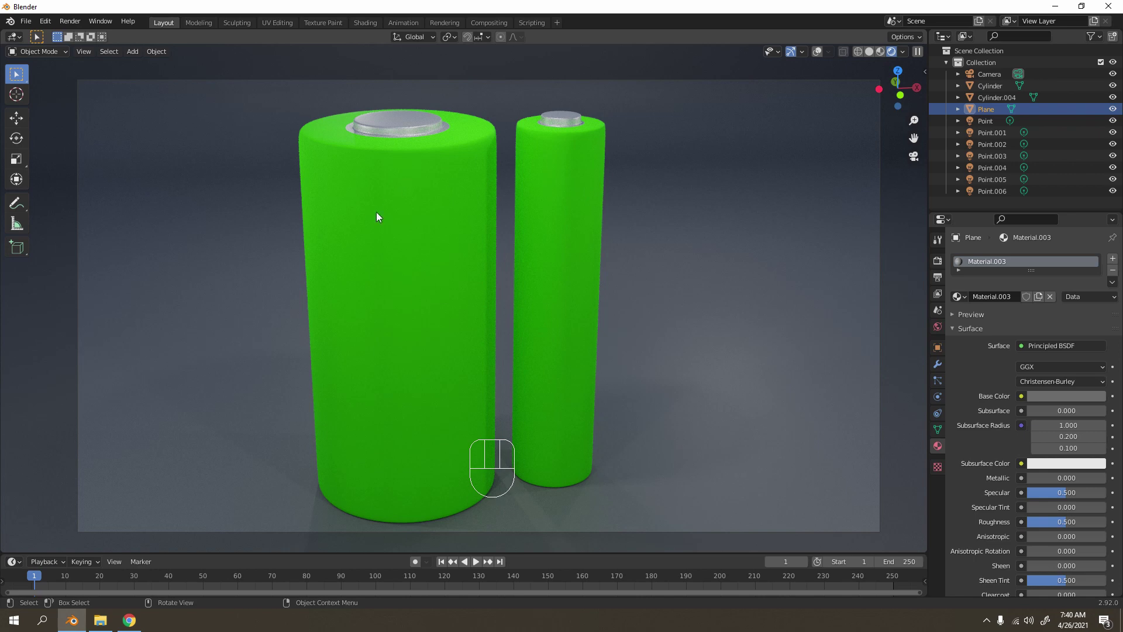
Change the Cycles render device from CPU to GPU Compute in Render Properties
click(937, 260)
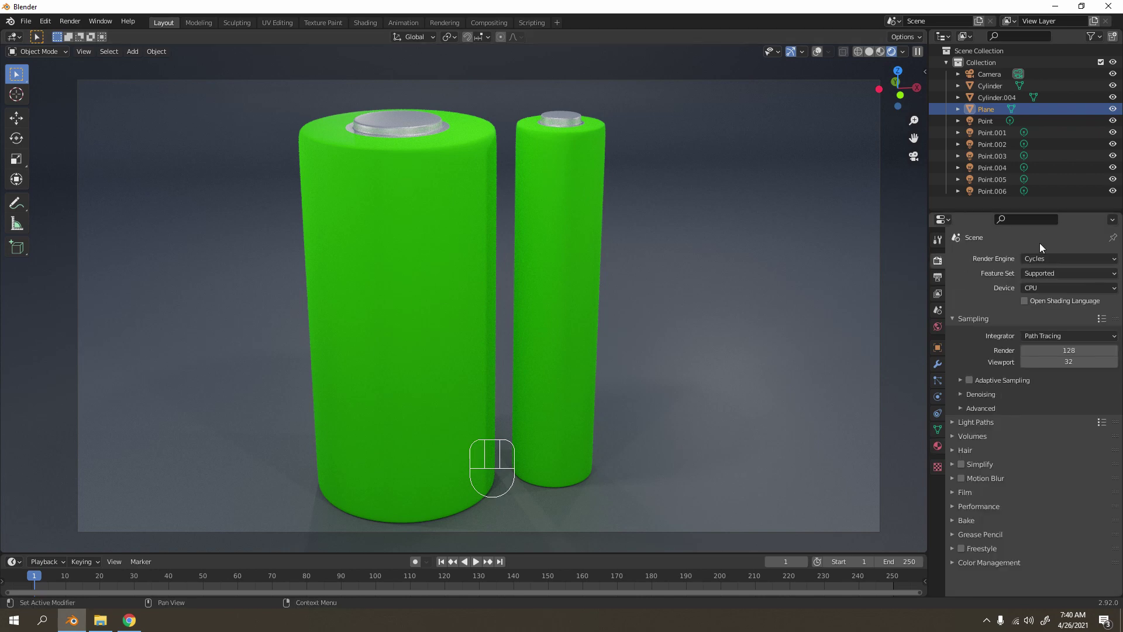
click(1052, 287)
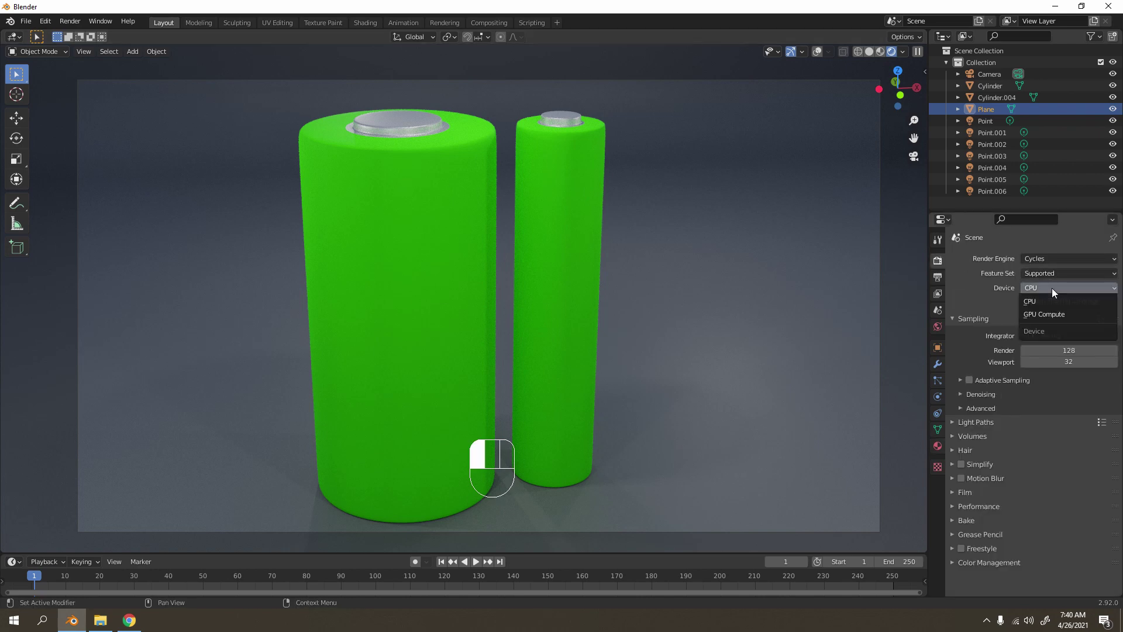
click(1046, 317)
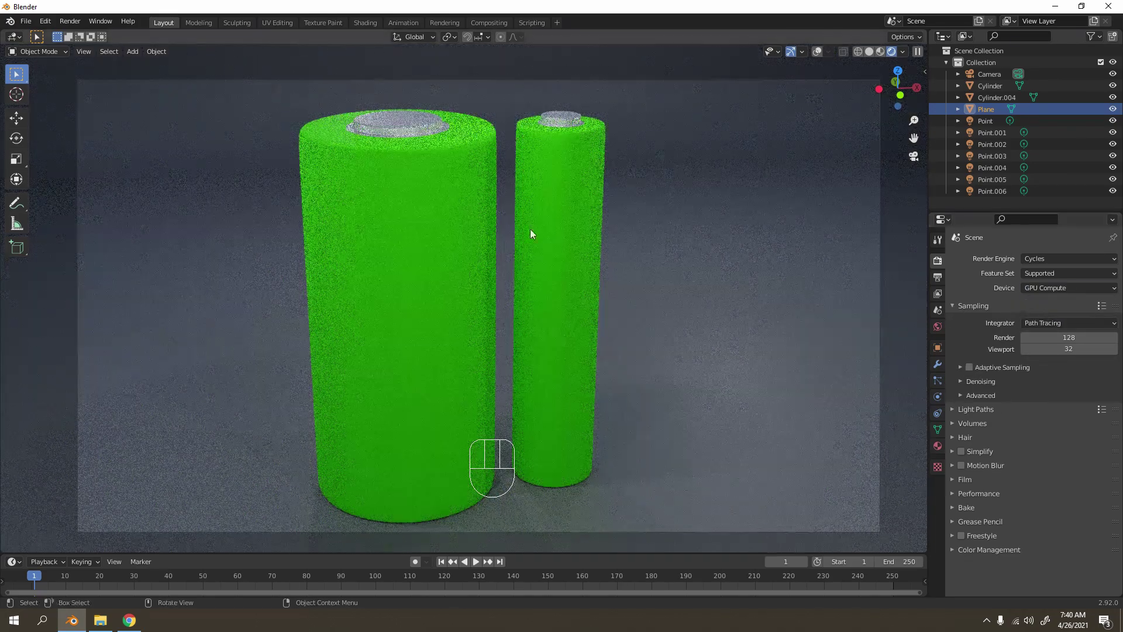